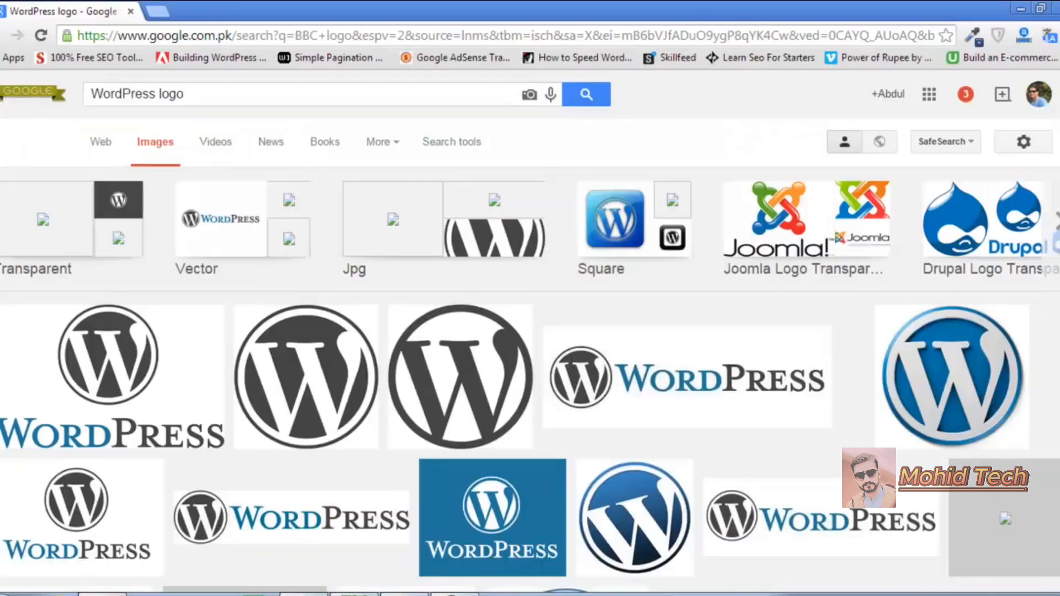
- Replace the image search query with "Toyota logo" and look over the results for a reference
{"action": "key", "text": "ctrl+shift+Left"}
{"action": "key", "text": "ctrl+shift+Left"}
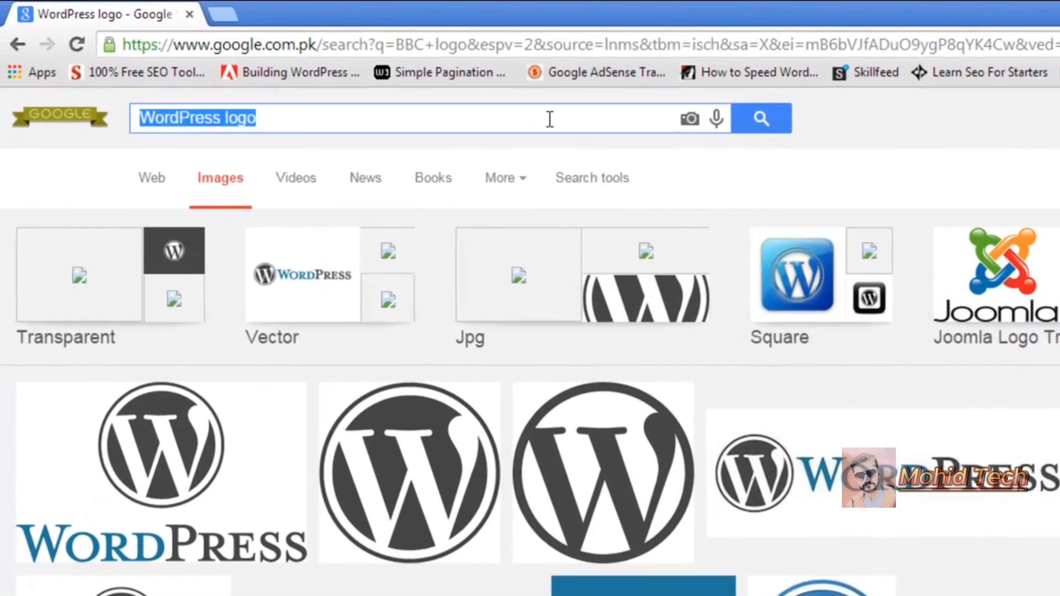
{"action": "type", "text": "Yo"}
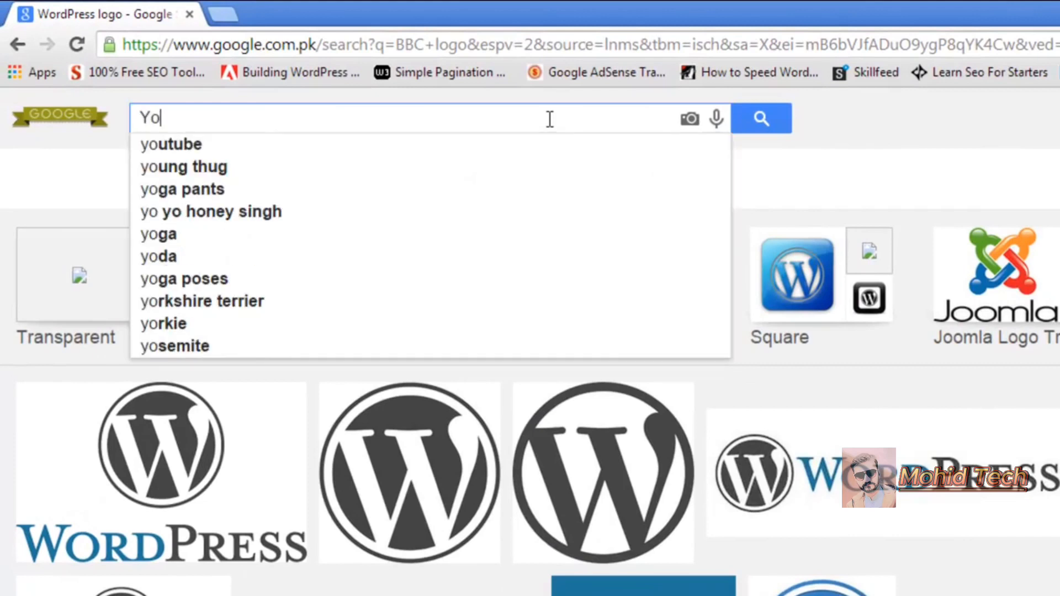
{"action": "key", "text": "BackSpace"}
{"action": "key", "text": "BackSpace"}
{"action": "type", "text": "To"}
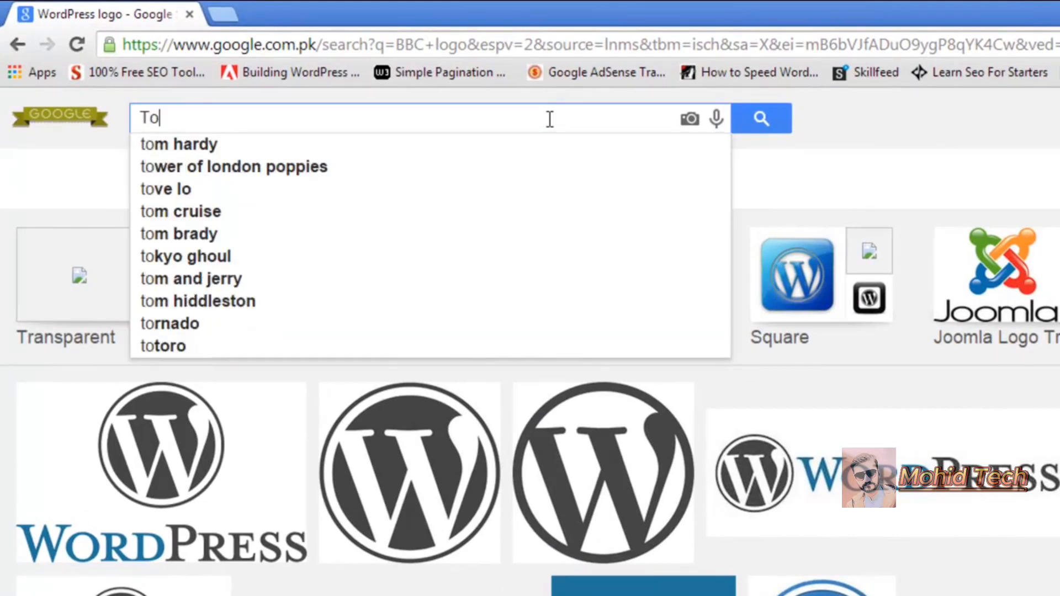
{"action": "type", "text": "yota"}
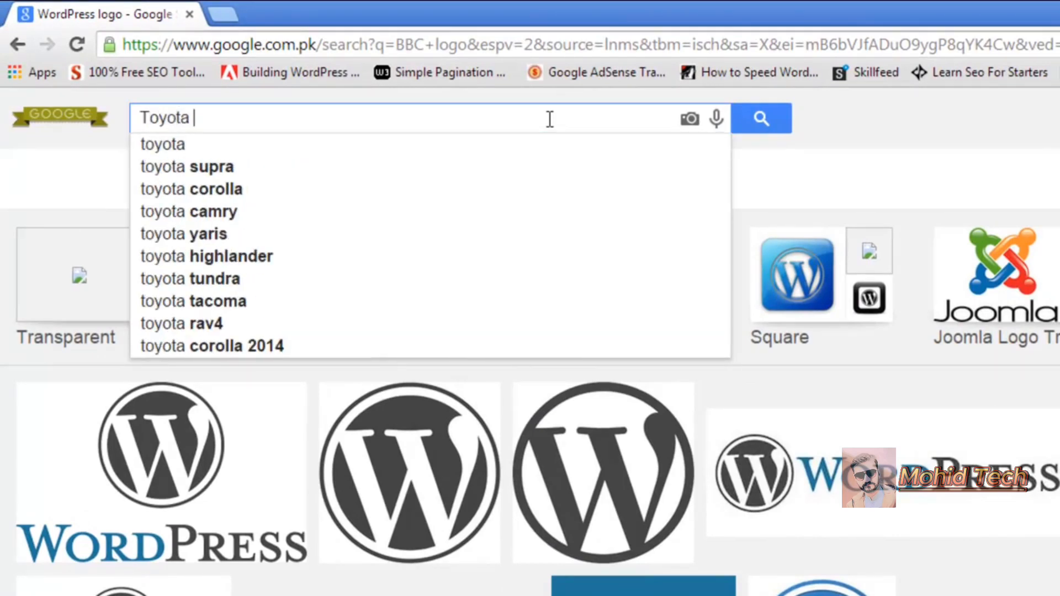
{"action": "type", "text": " logo"}
{"action": "key", "text": "Return"}
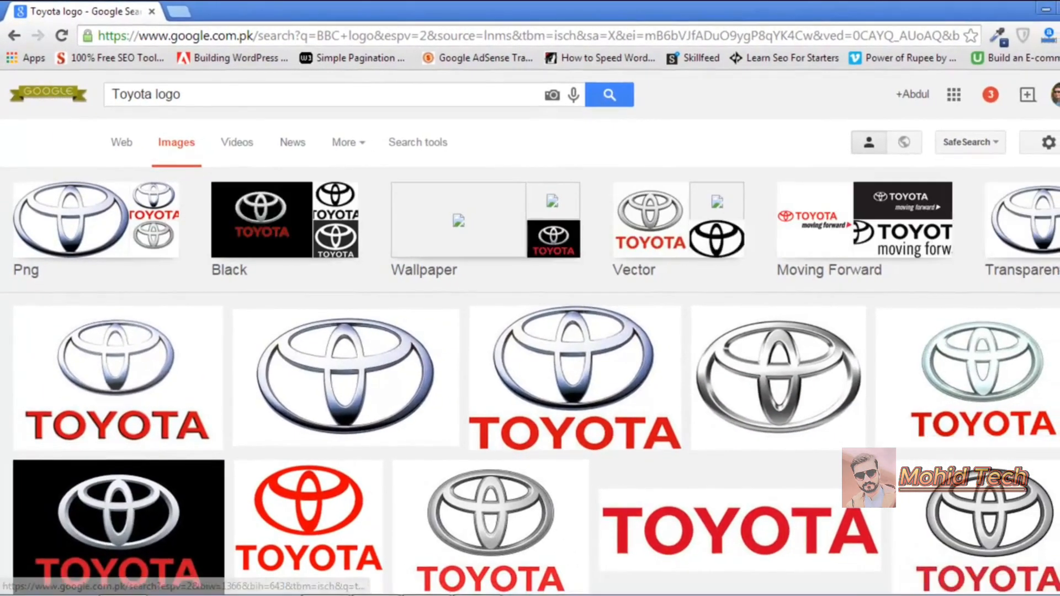
{"action": "scroll", "coordinate": [730, 291], "scroll_direction": "down", "scroll_amount": 5}
{"action": "scroll", "coordinate": [730, 291], "scroll_direction": "up", "scroll_amount": 5}
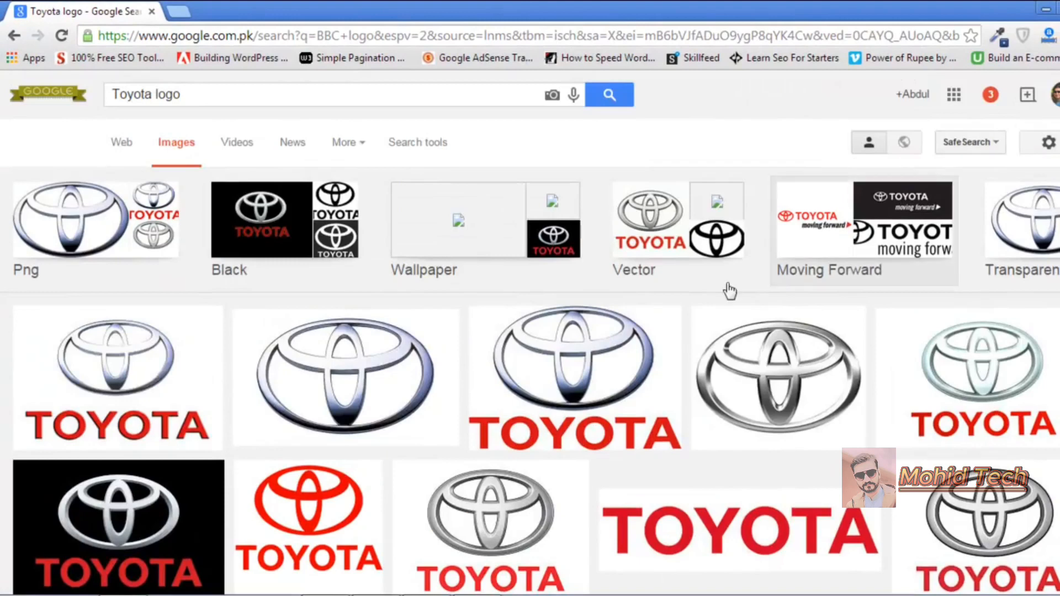
- Switch to the Untitled-1 drawing in CorelDRAW and draw a wide ellipse about 7.4 by 4.1 inches on the page's lower half
{"action": "mouse_move", "coordinate": [375, 595]}
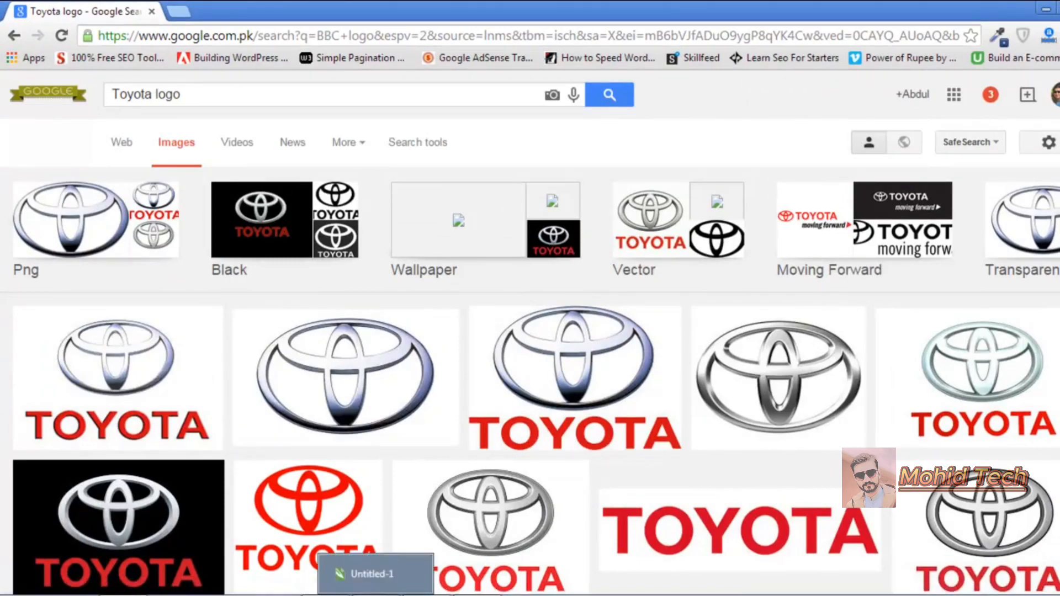
{"action": "left_click", "coordinate": [376, 574]}
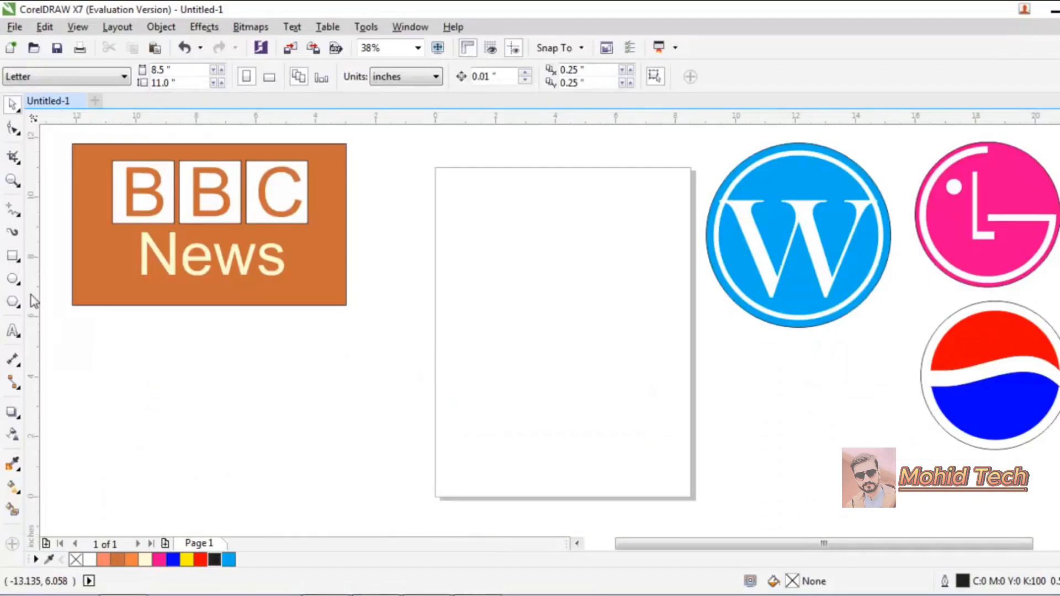
{"action": "left_click", "coordinate": [13, 279]}
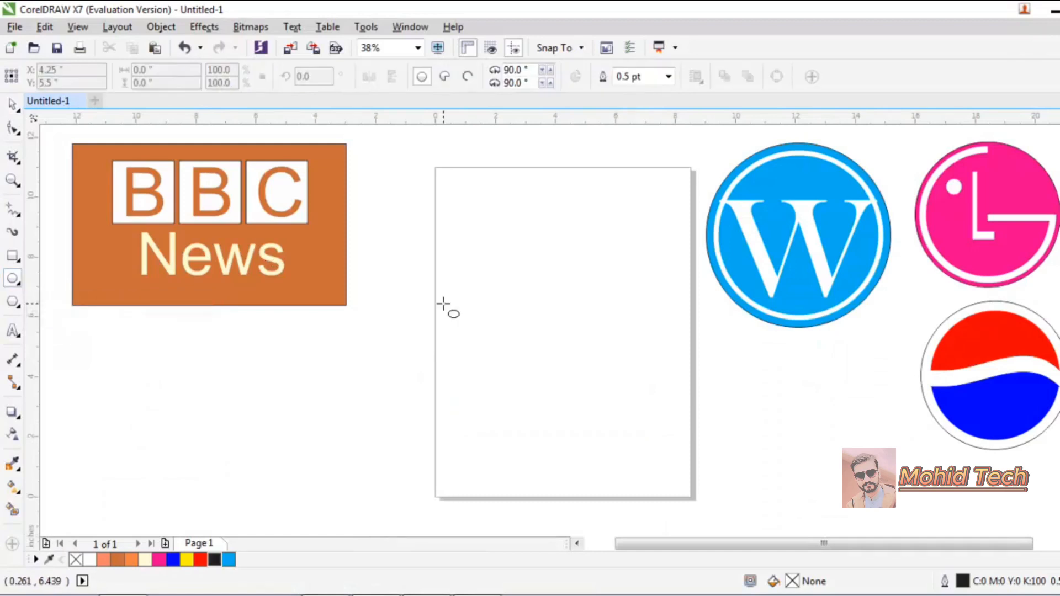
{"action": "left_click_drag", "start_coordinate": [456, 310], "coordinate": [678, 433]}
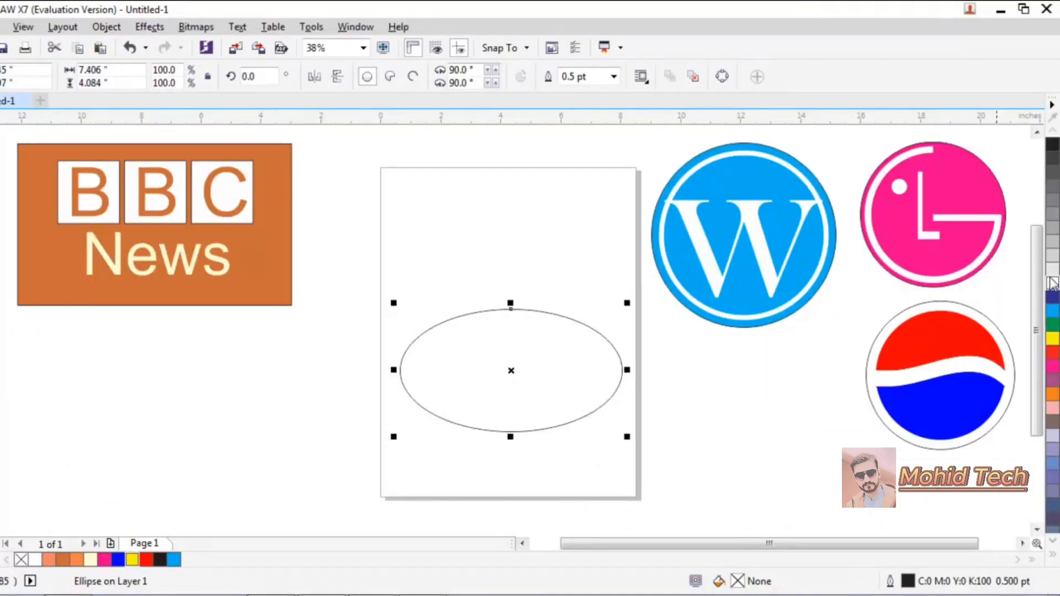
- Give the ellipse a 30% black outline with a width of 16 pt
{"action": "right_click", "coordinate": [1052, 242]}
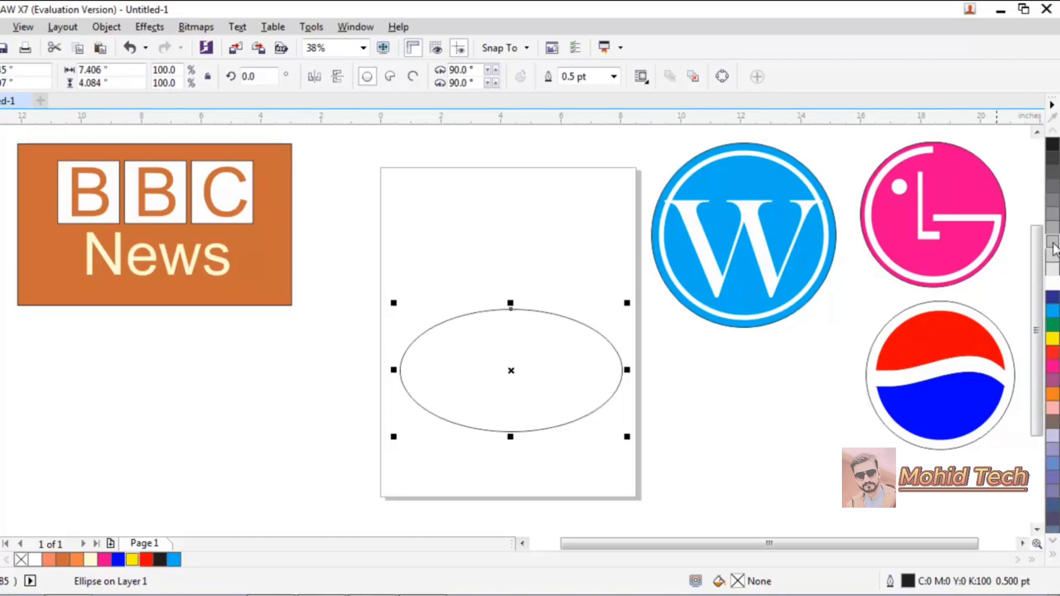
{"action": "left_click", "coordinate": [614, 76]}
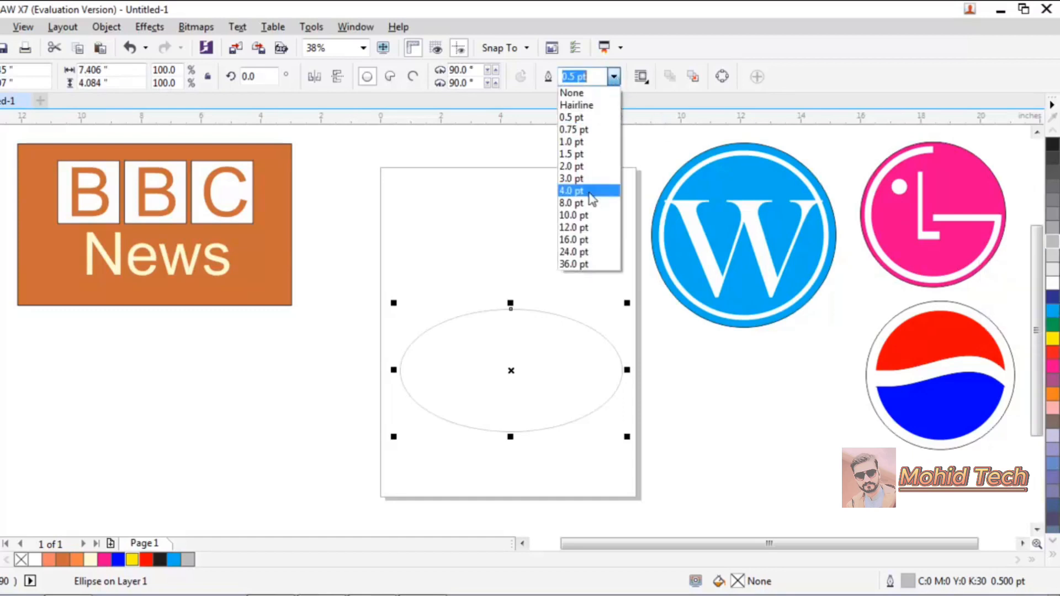
{"action": "left_click", "coordinate": [587, 228]}
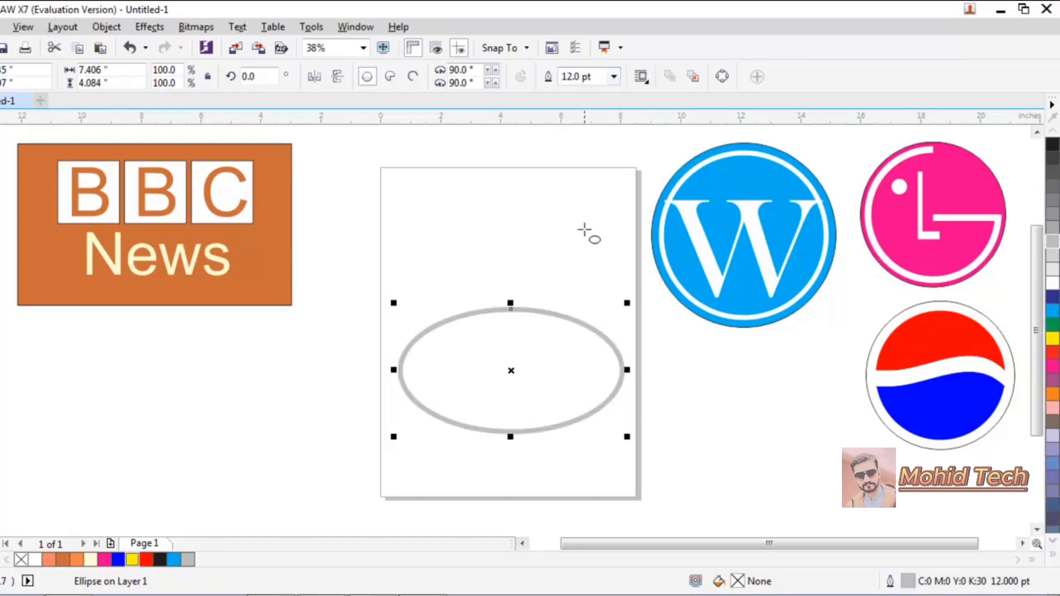
{"action": "left_click", "coordinate": [614, 77]}
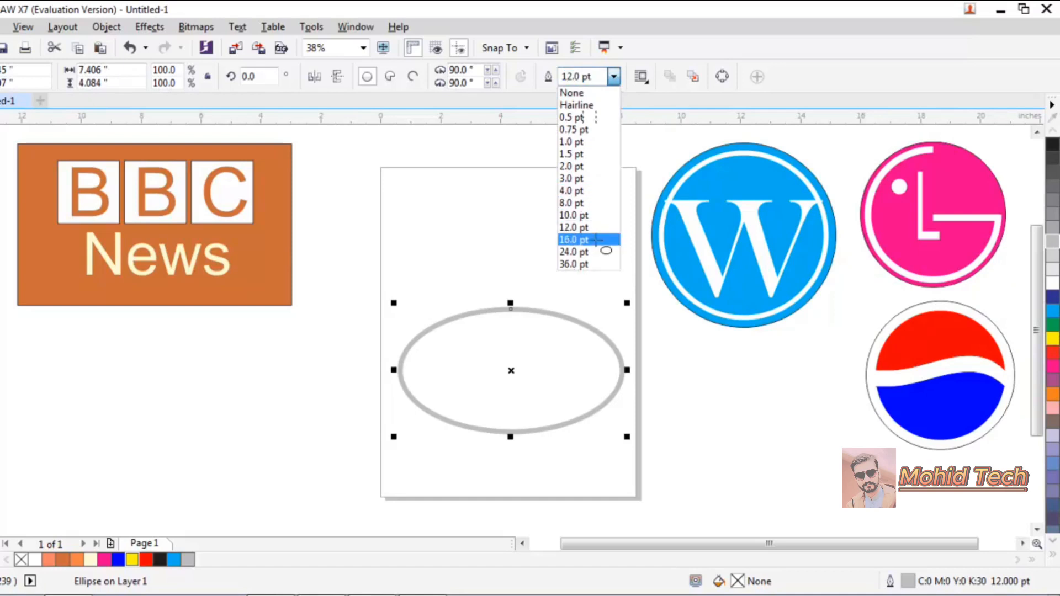
{"action": "left_click", "coordinate": [595, 237]}
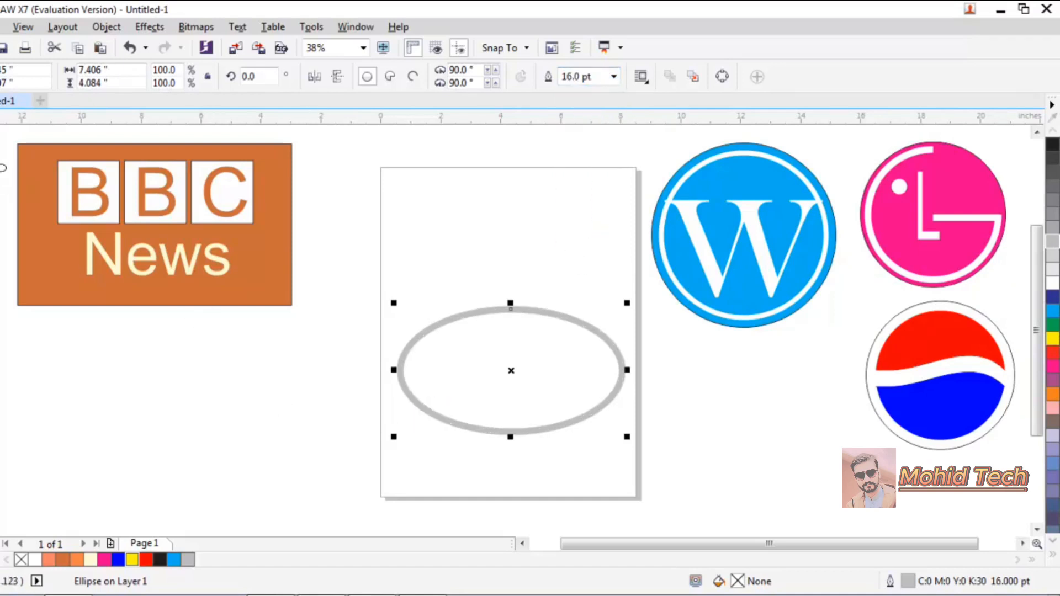
- Create a smaller copy of the ellipse inside its upper part, about 6.3 inches wide and 2.5 inches high
{"action": "left_click", "coordinate": [462, 250]}
{"action": "left_click", "coordinate": [535, 391]}
{"action": "left_click_drag", "start_coordinate": [511, 437], "coordinate": [508, 388]}
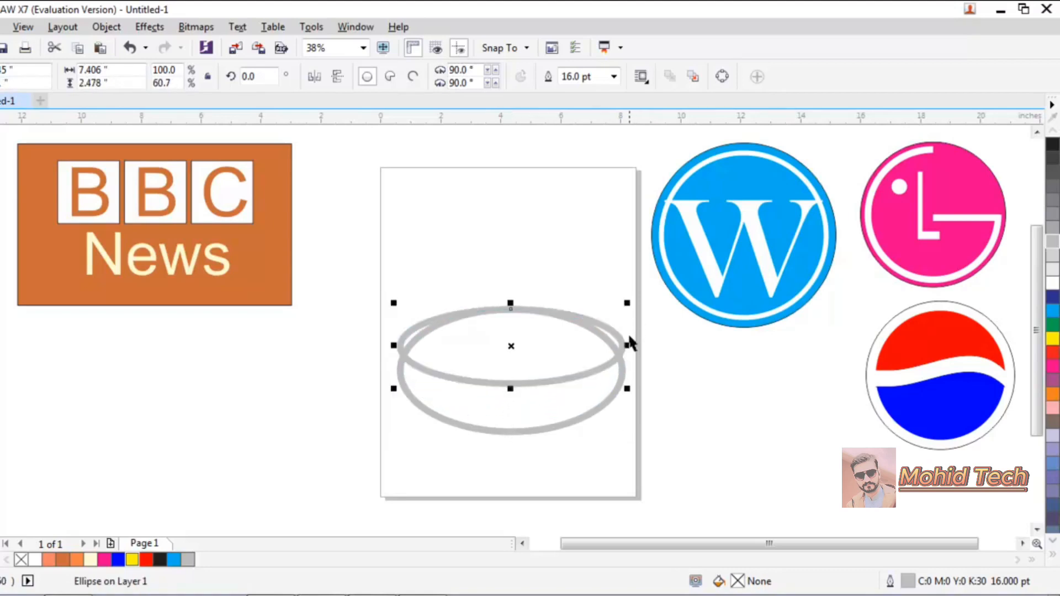
{"action": "left_click_drag", "start_coordinate": [630, 345], "coordinate": [612, 345]}
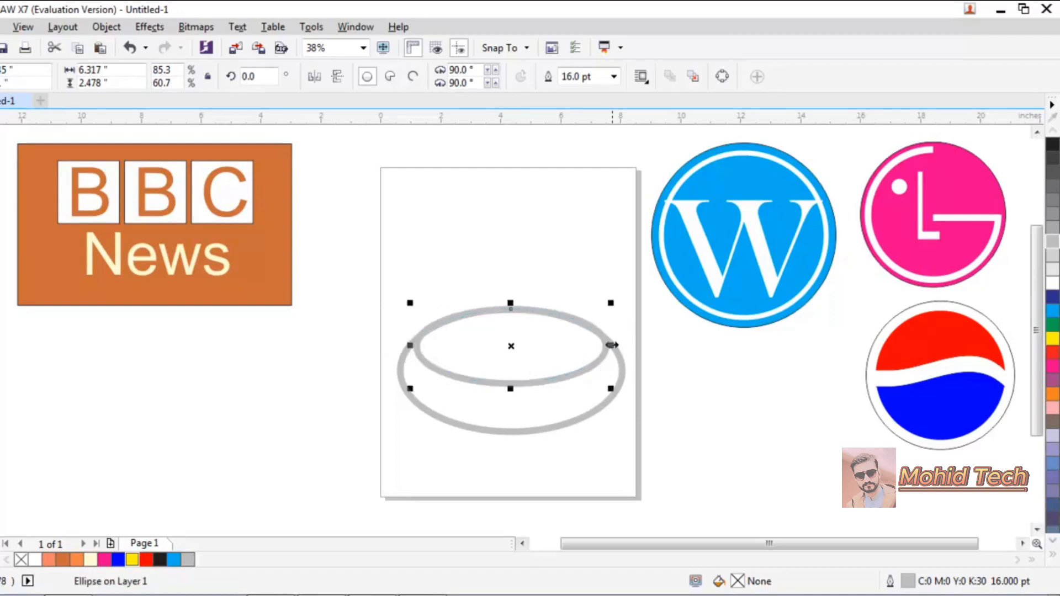
- Nudge the inner ellipse slightly down so its top overlaps the outer ellipse's upper band
{"action": "key", "text": "Down"}
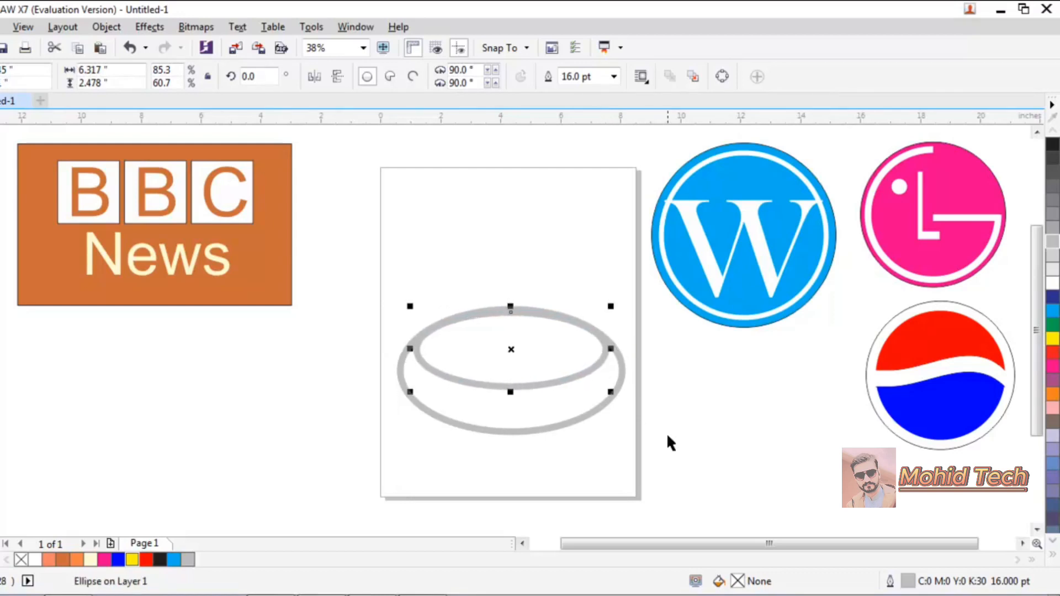
{"action": "key", "text": "Down"}
{"action": "key", "text": "Up"}
{"action": "key", "text": "Up"}
{"action": "key", "text": "Up"}
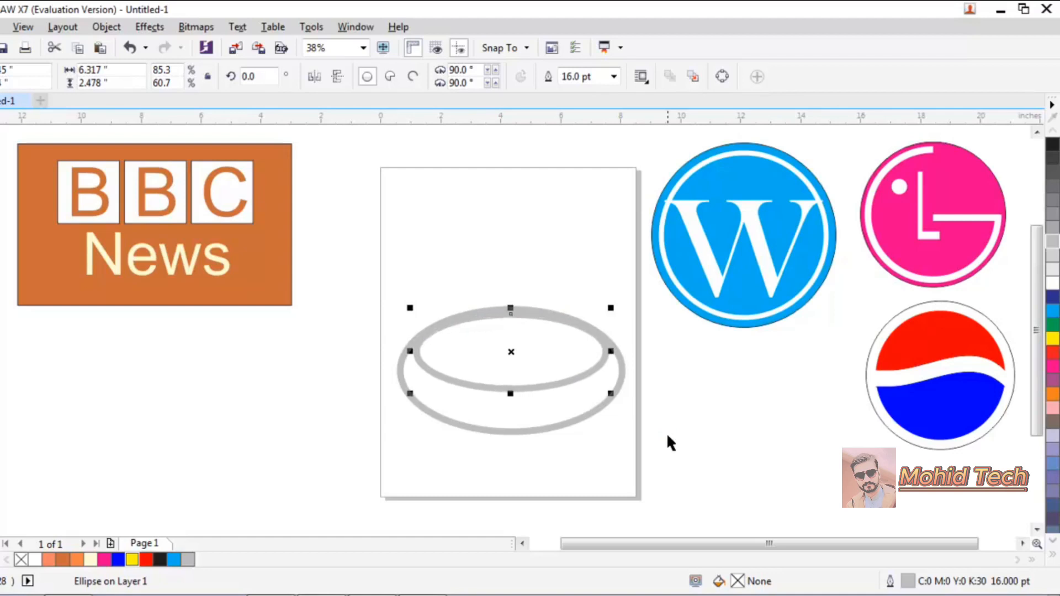
{"action": "left_click", "coordinate": [743, 380]}
{"action": "left_click", "coordinate": [565, 376]}
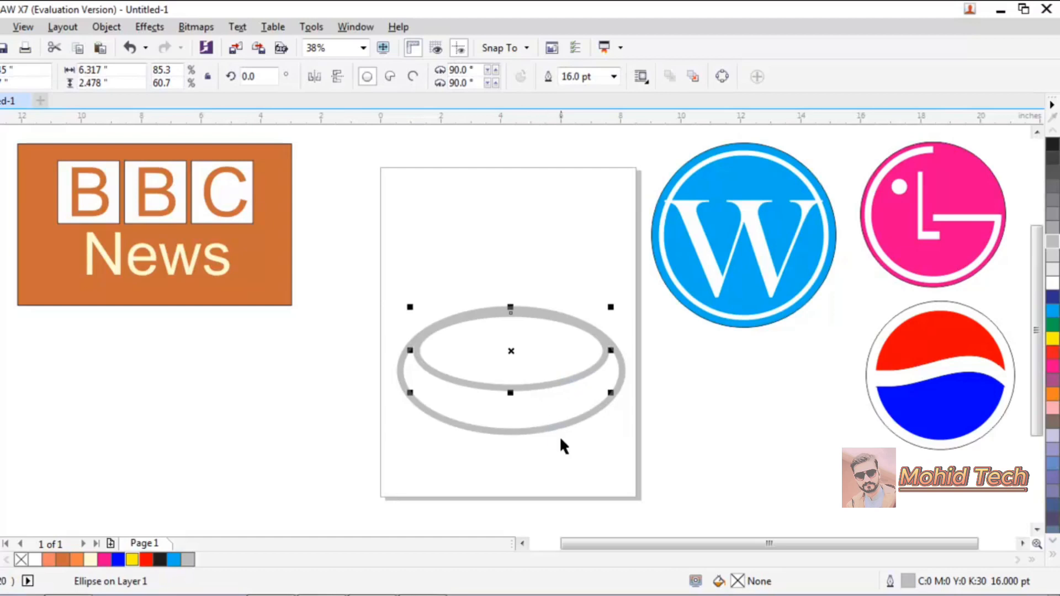
- Create a copy of the inner ellipse rotated to 270° and shorten it to about 4.1 inches high, matching the outer ellipse
{"action": "left_click", "coordinate": [509, 351]}
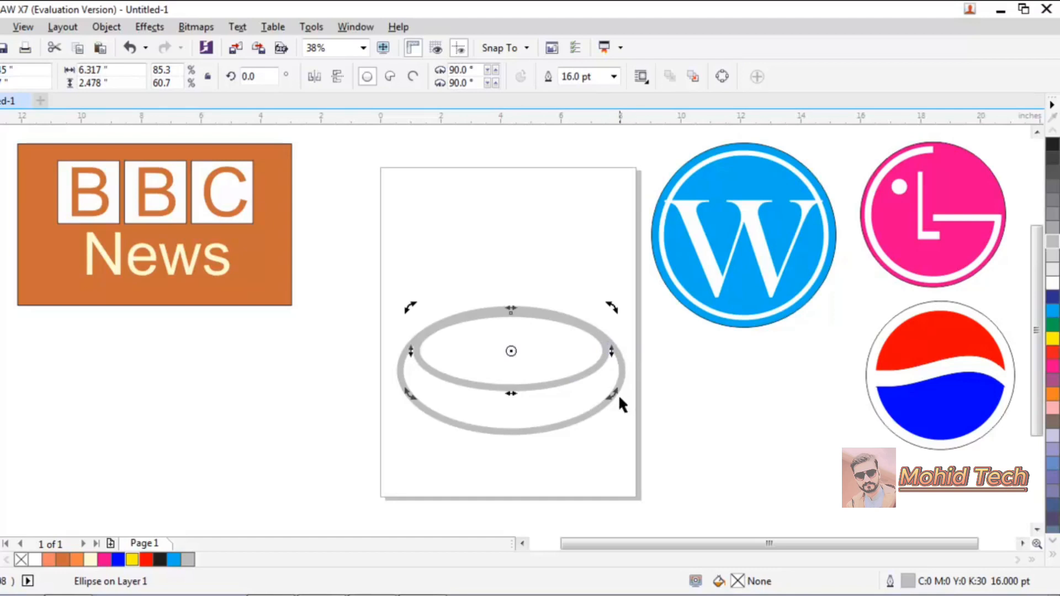
{"action": "left_click_drag", "start_coordinate": [614, 395], "coordinate": [465, 473]}
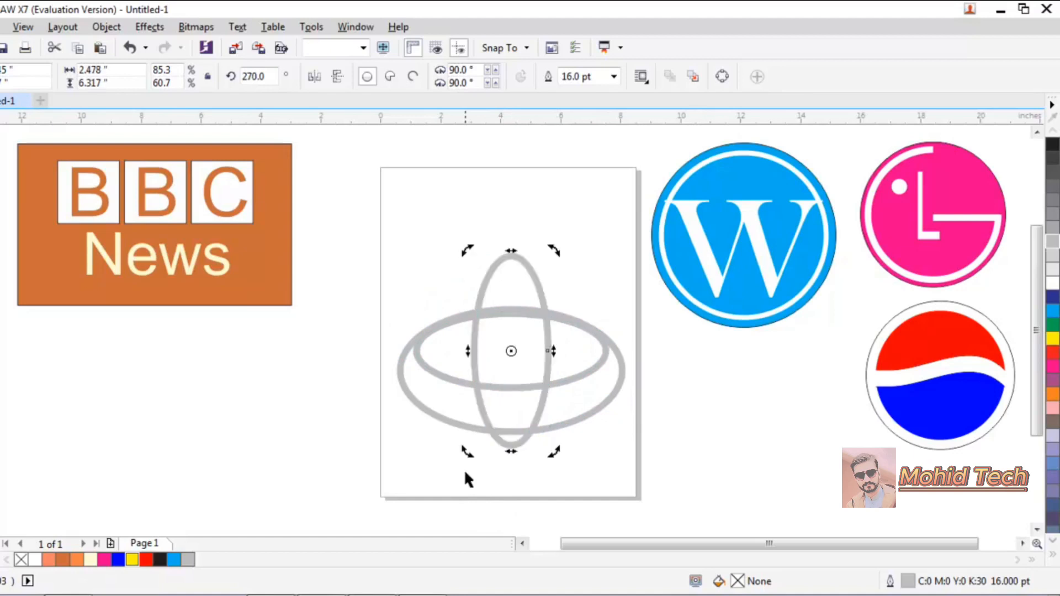
{"action": "left_click", "coordinate": [512, 352]}
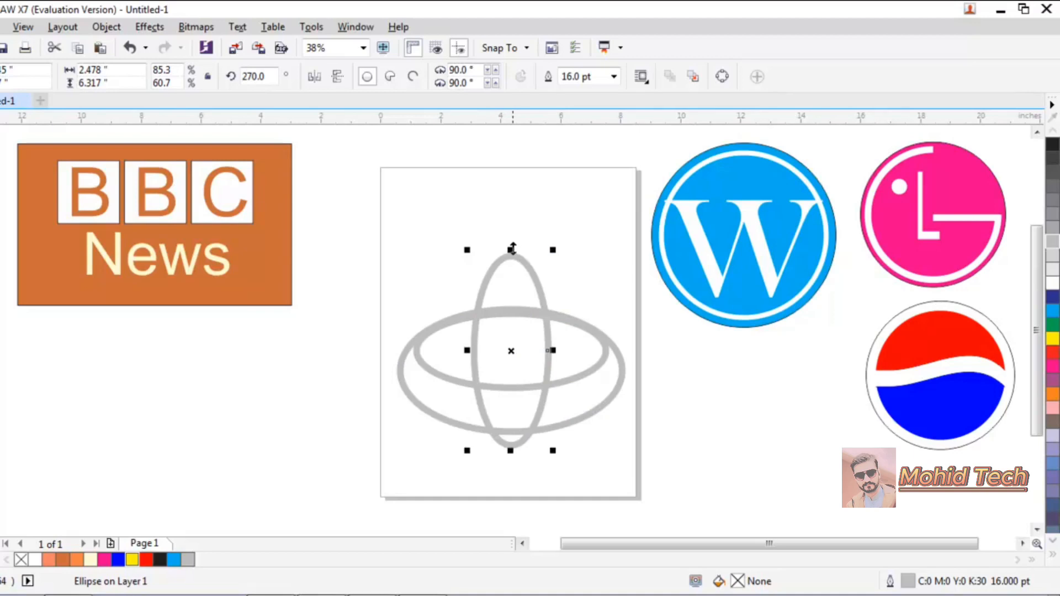
{"action": "left_click_drag", "start_coordinate": [511, 249], "coordinate": [514, 300]}
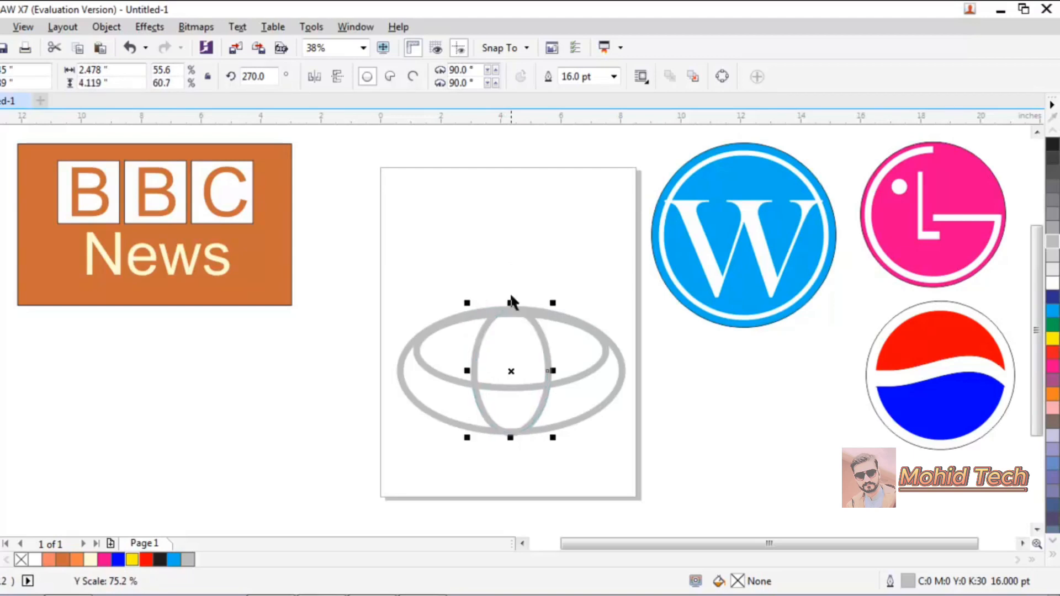
{"action": "left_click", "coordinate": [549, 287]}
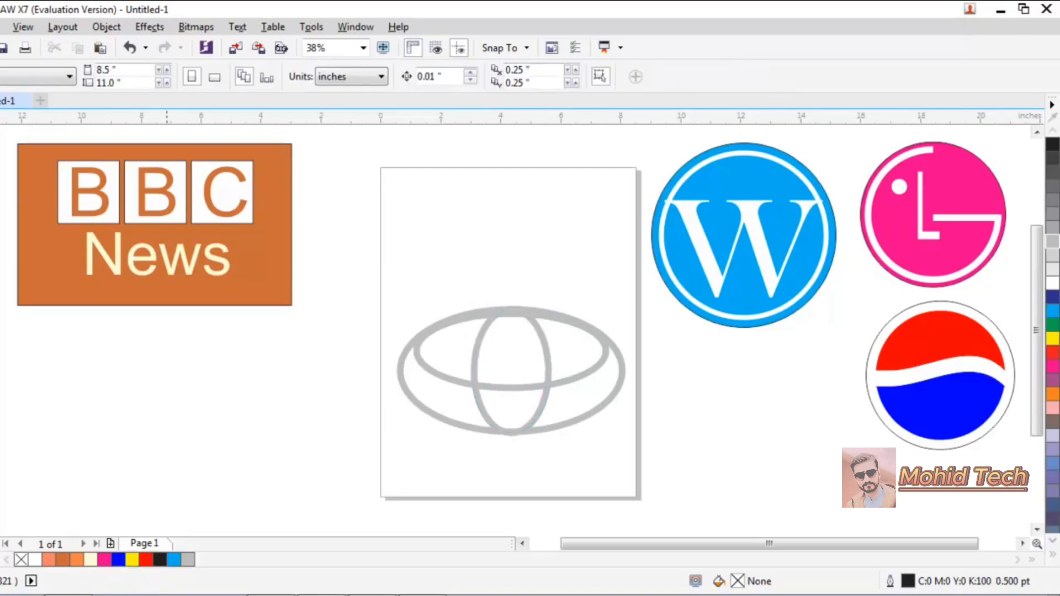
- Check the Toyota logo reference in the browser, and move all three ellipses down and left, centred on the page's left edge
{"action": "left_click", "coordinate": [118, 595]}
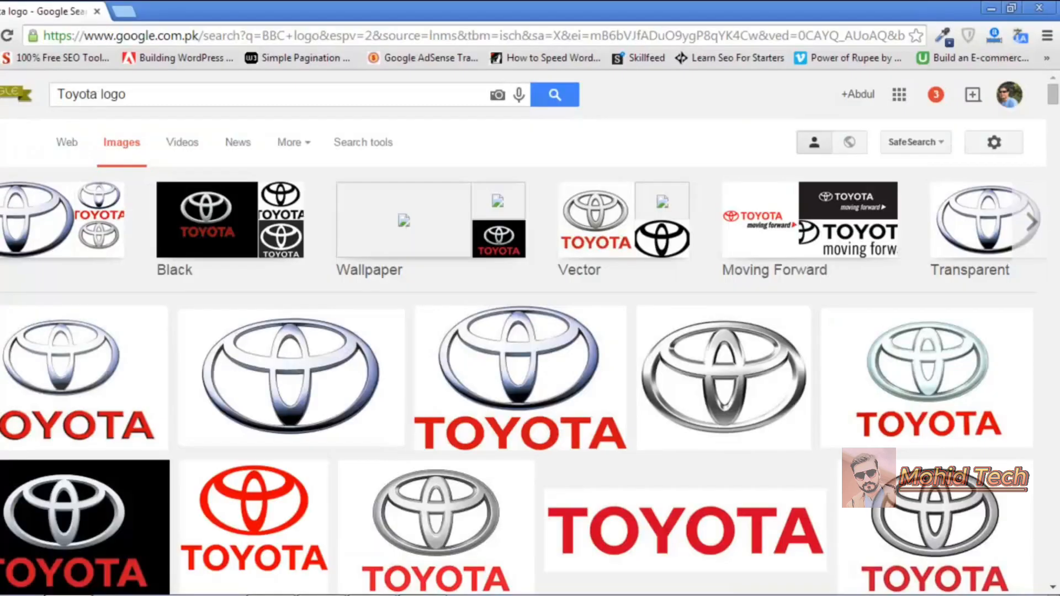
{"action": "left_click", "coordinate": [132, 593]}
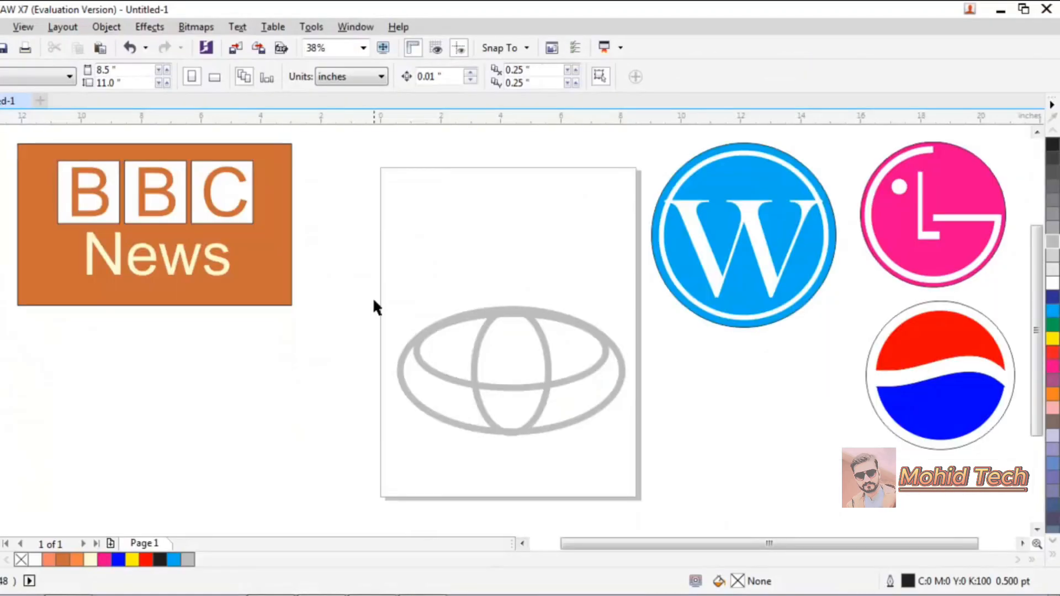
{"action": "left_click_drag", "start_coordinate": [374, 303], "coordinate": [677, 460]}
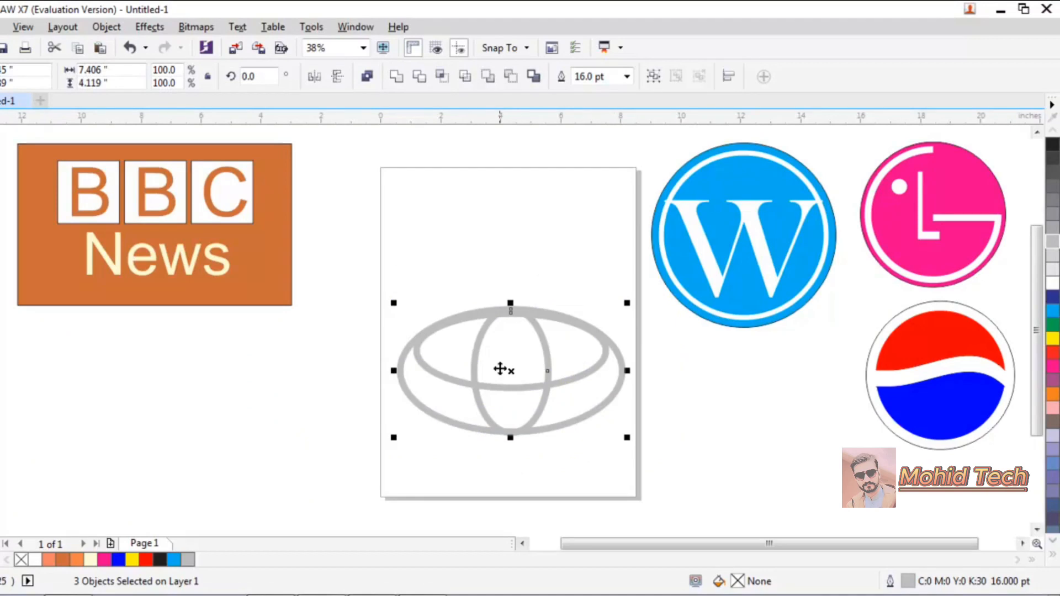
{"action": "left_click", "coordinate": [380, 300]}
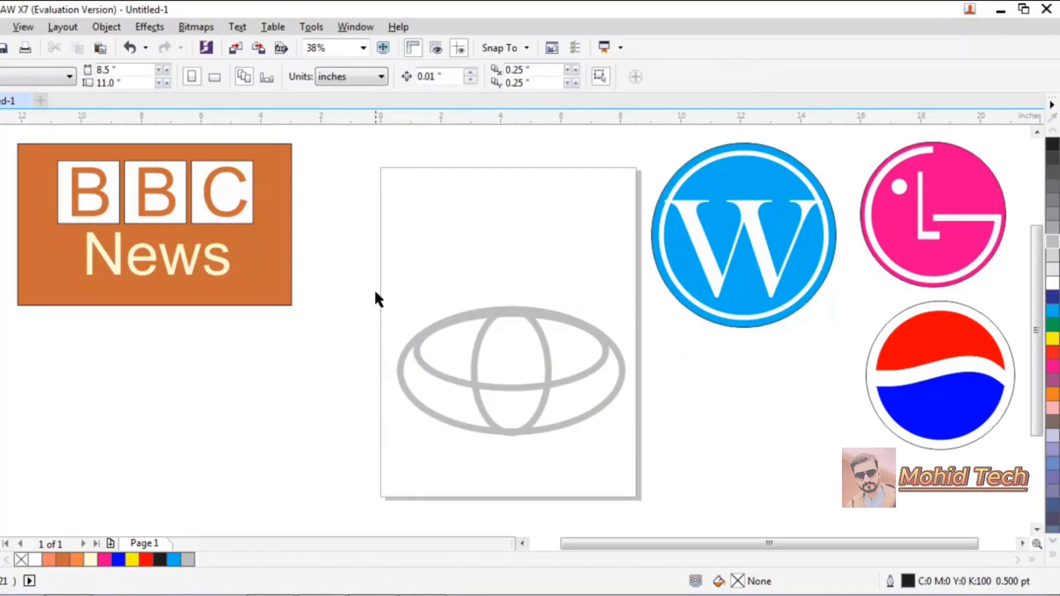
{"action": "left_click_drag", "start_coordinate": [375, 292], "coordinate": [698, 448]}
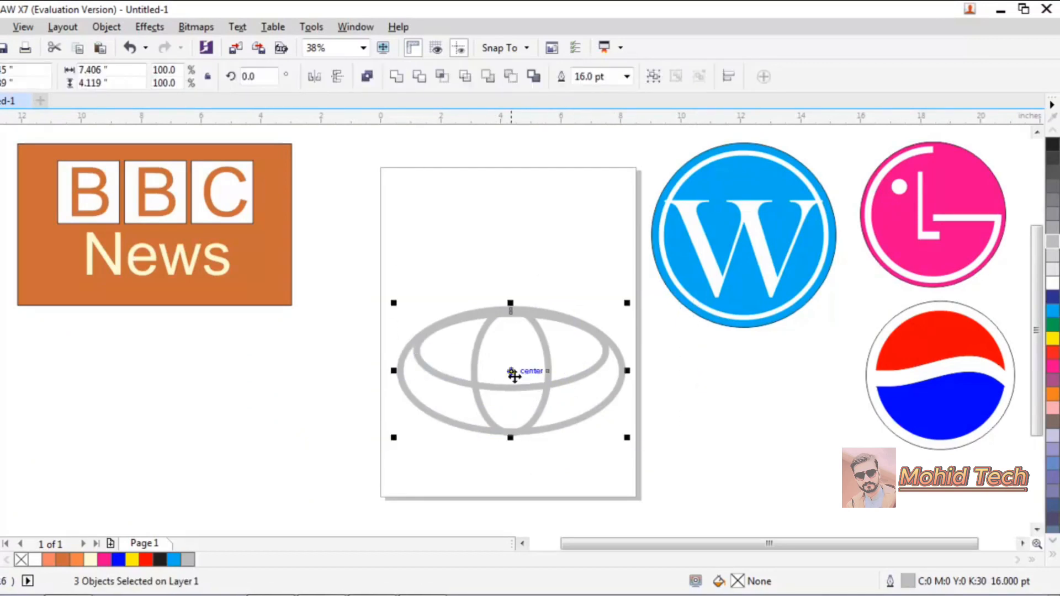
{"action": "left_click_drag", "start_coordinate": [512, 372], "coordinate": [381, 418]}
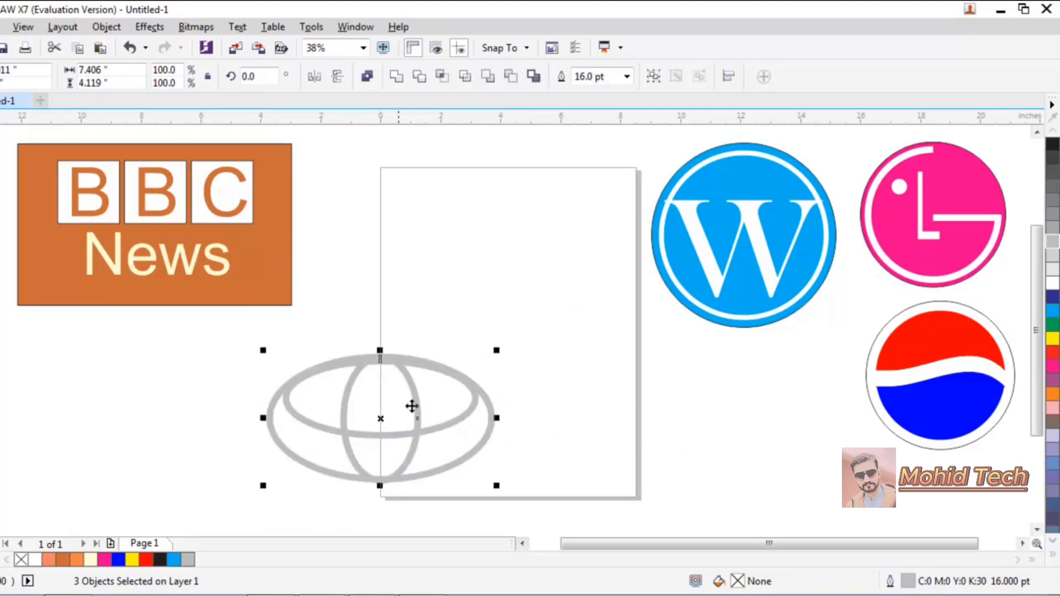
{"action": "left_click", "coordinate": [561, 419]}
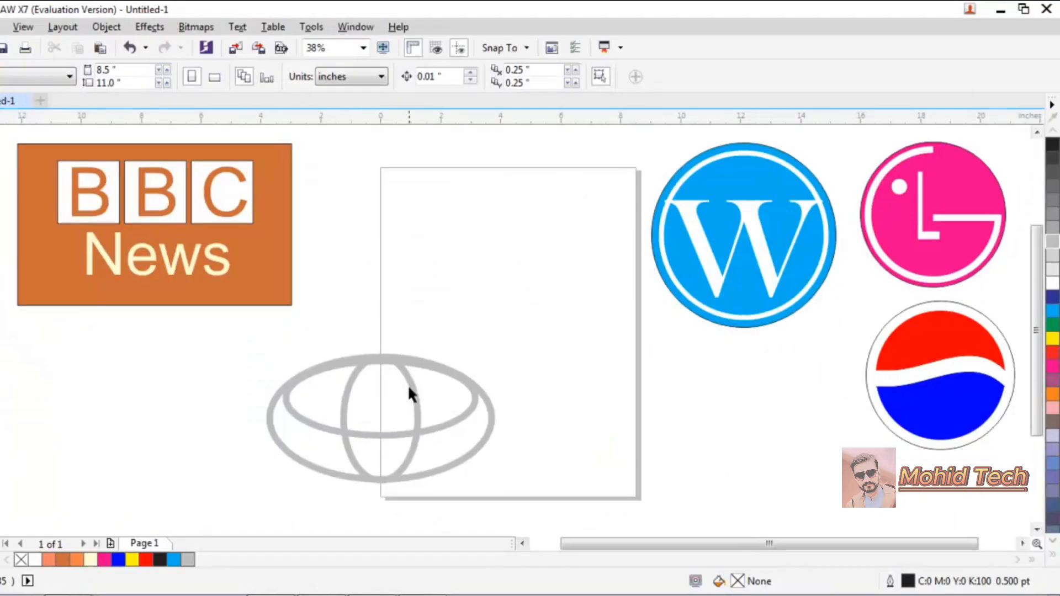
- Narrow the vertical ellipse symmetrically to about 1.9 inches wide and slightly shorten it within the outer ring
{"action": "left_click", "coordinate": [410, 389]}
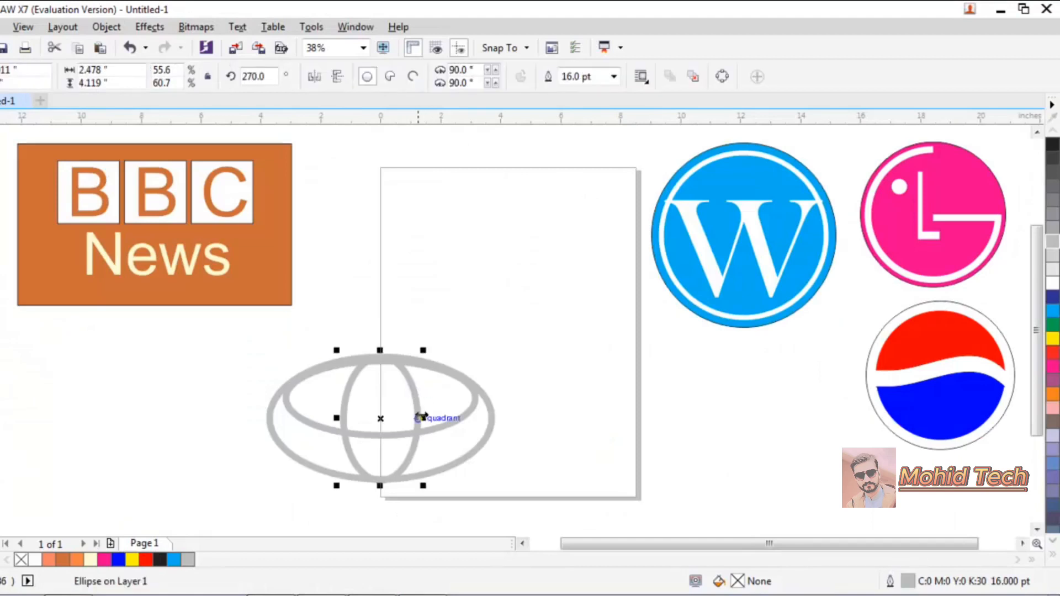
{"action": "left_click_drag", "start_coordinate": [422, 417], "coordinate": [412, 418]}
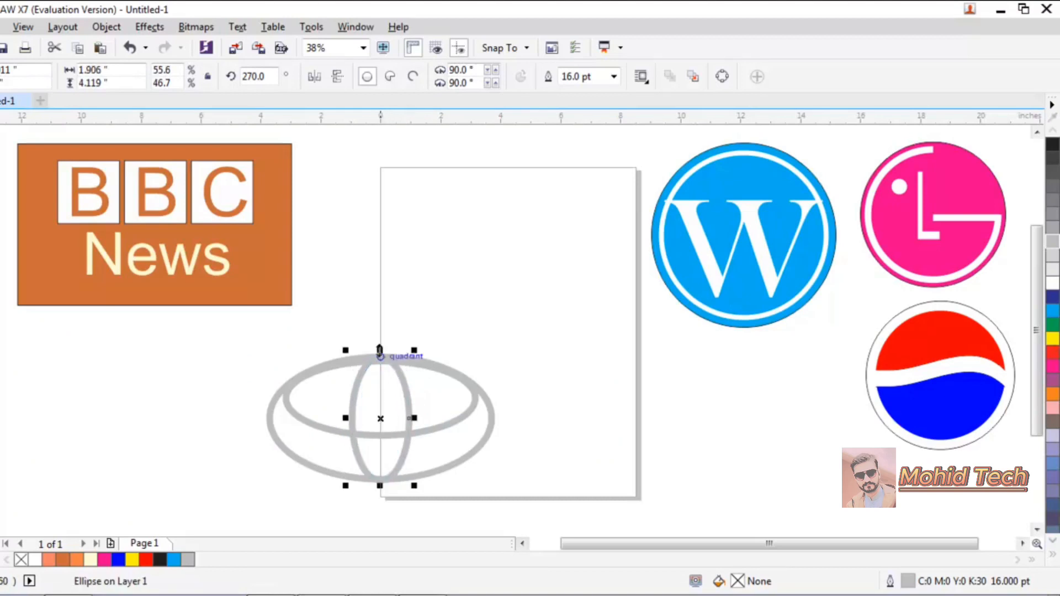
{"action": "left_click_drag", "start_coordinate": [379, 350], "coordinate": [383, 362]}
{"action": "left_click", "coordinate": [511, 333]}
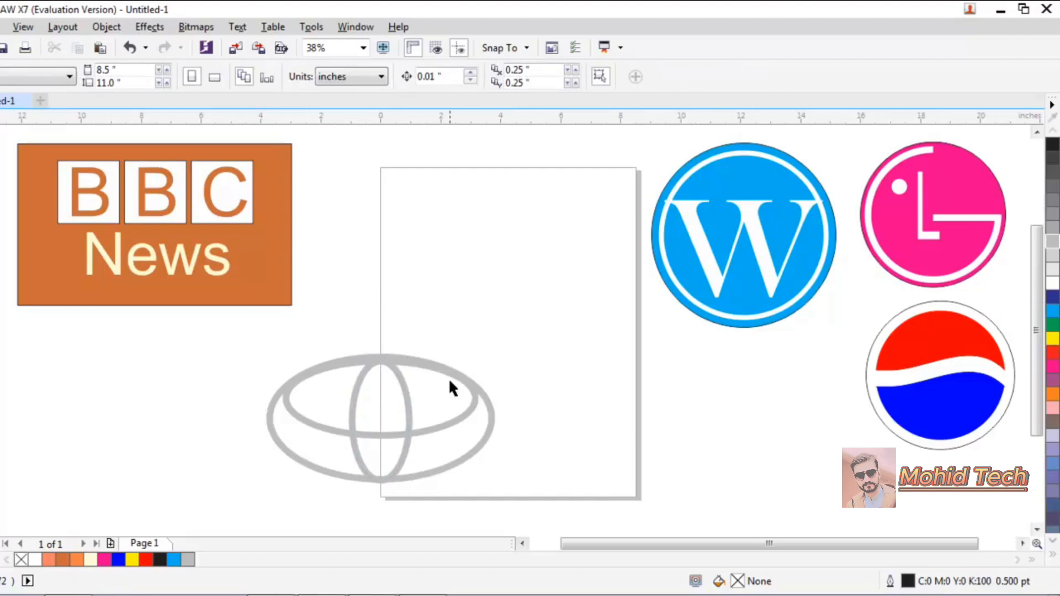
- Group the three grey ellipses and move the group off the page to below the BBC News logo
{"action": "left_click_drag", "start_coordinate": [244, 350], "coordinate": [534, 488]}
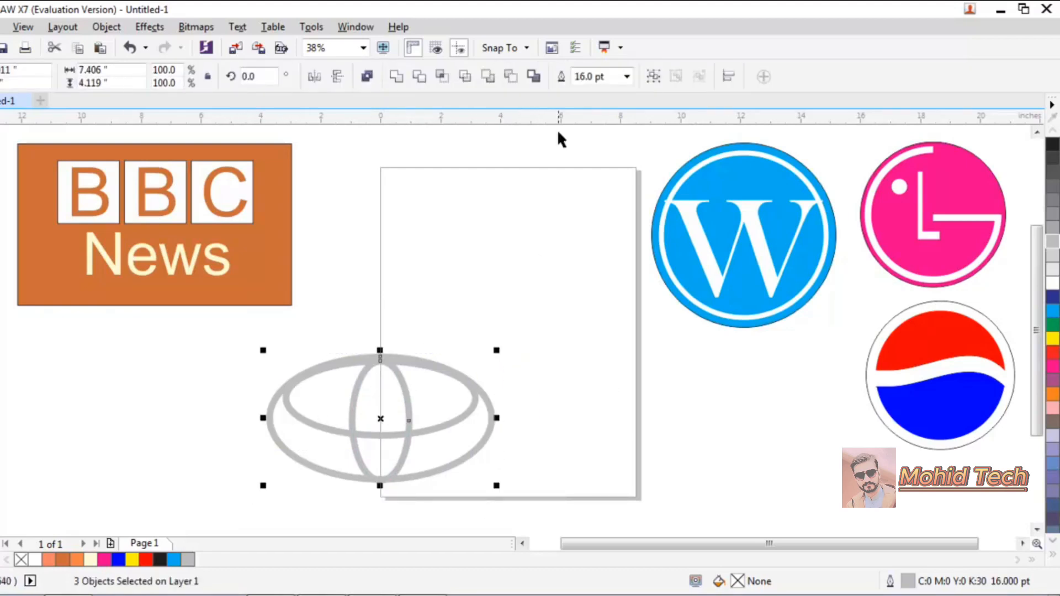
{"action": "left_click", "coordinate": [652, 78]}
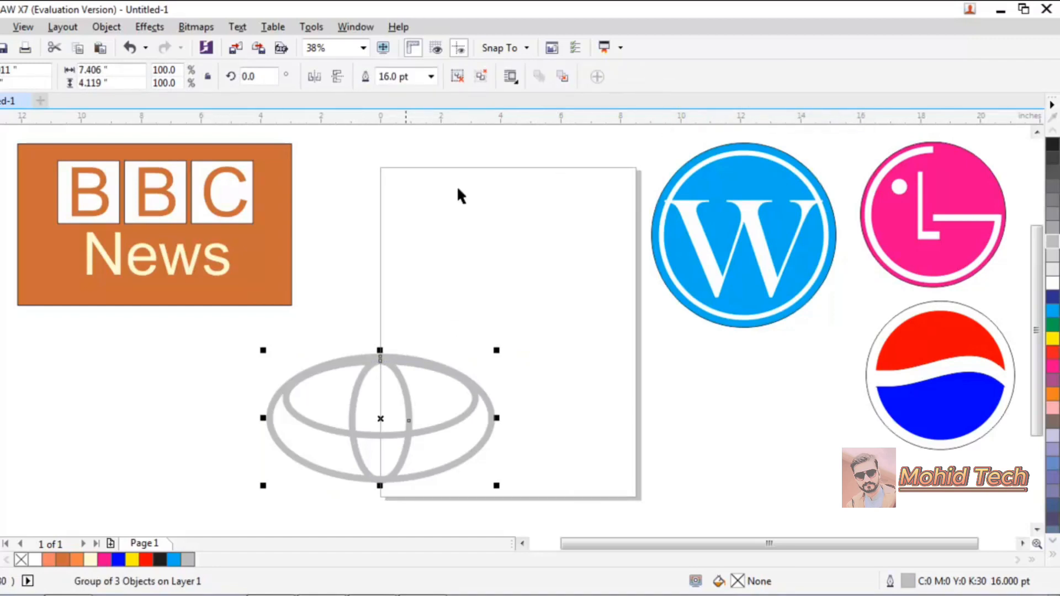
{"action": "left_click", "coordinate": [208, 405]}
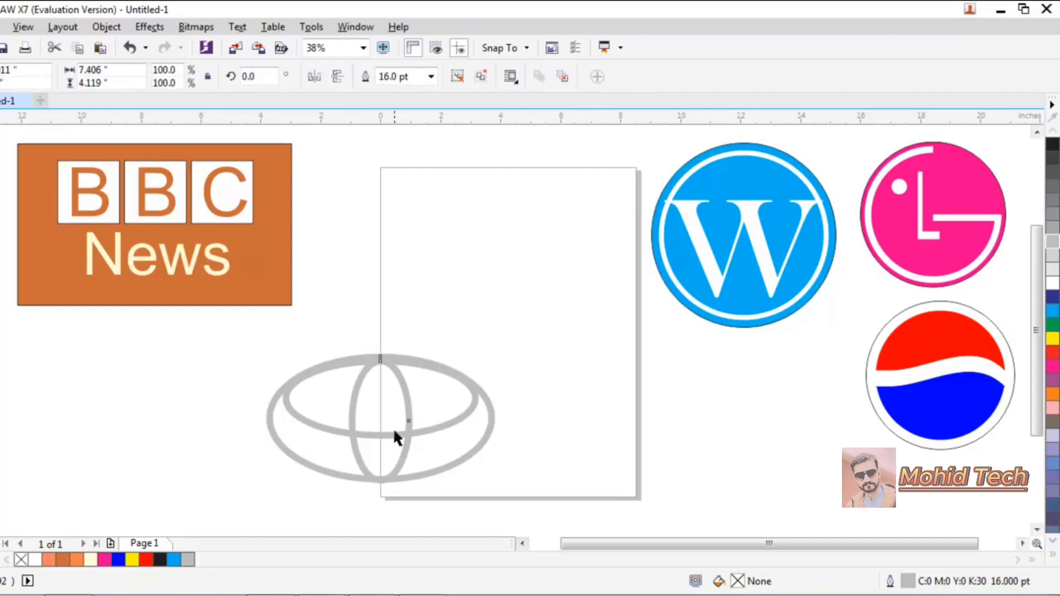
{"action": "left_click", "coordinate": [380, 419]}
{"action": "left_click_drag", "start_coordinate": [380, 418], "coordinate": [161, 412]}
- Draw a rectangle about 10.5 by 6.9 inches across the lower part of the page and fill it with light pink
{"action": "key", "text": "F6"}
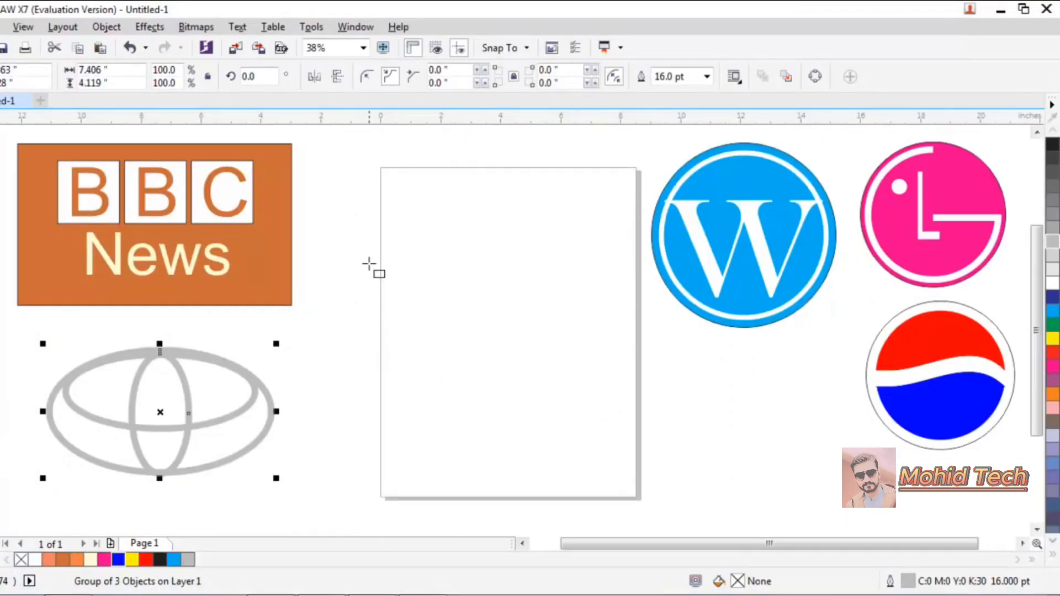
{"action": "left_click_drag", "start_coordinate": [370, 264], "coordinate": [686, 471]}
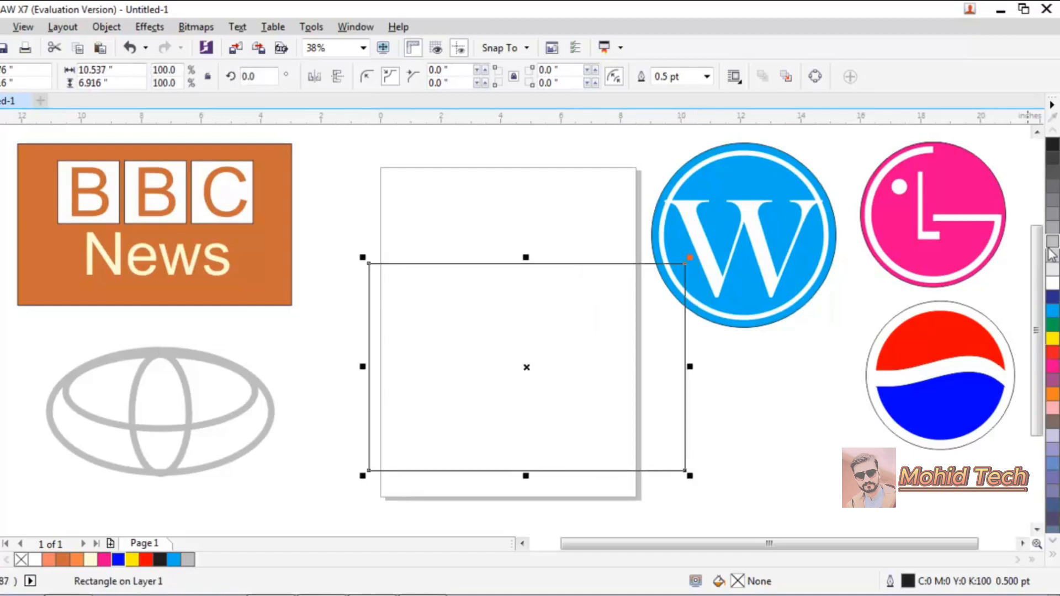
{"action": "left_click", "coordinate": [1052, 147]}
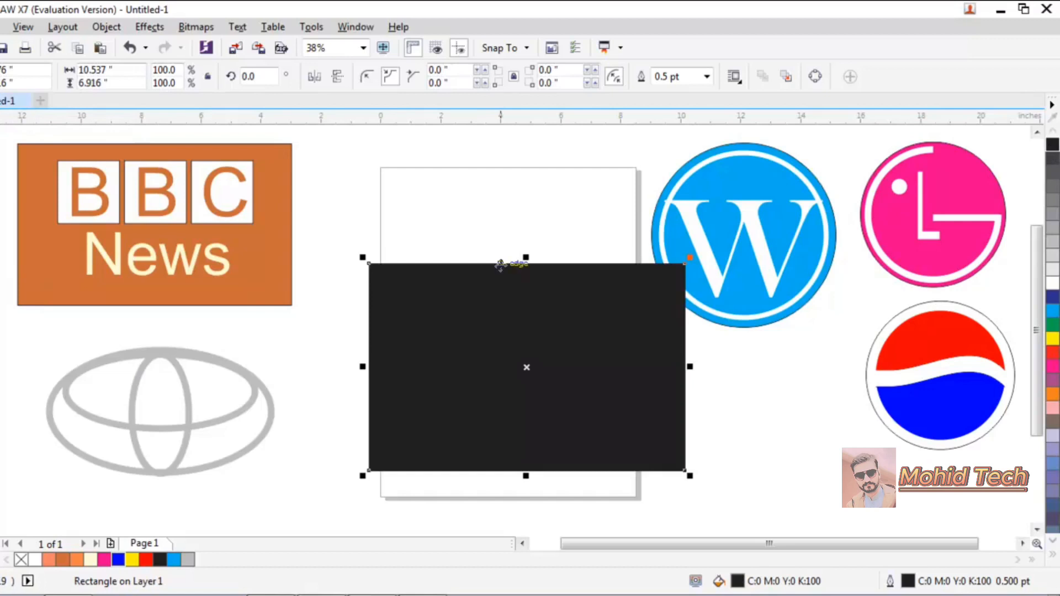
{"action": "left_click", "coordinate": [1055, 408]}
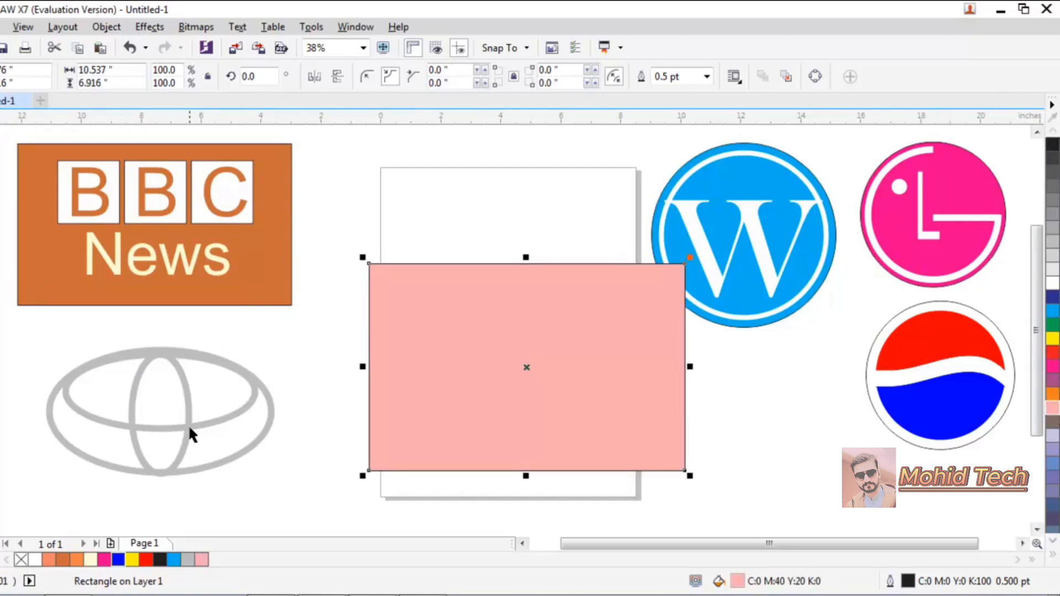
- Move the ellipse group onto the upper part of the rectangle and bring it to the front of the page
{"action": "left_click_drag", "start_coordinate": [189, 433], "coordinate": [554, 349]}
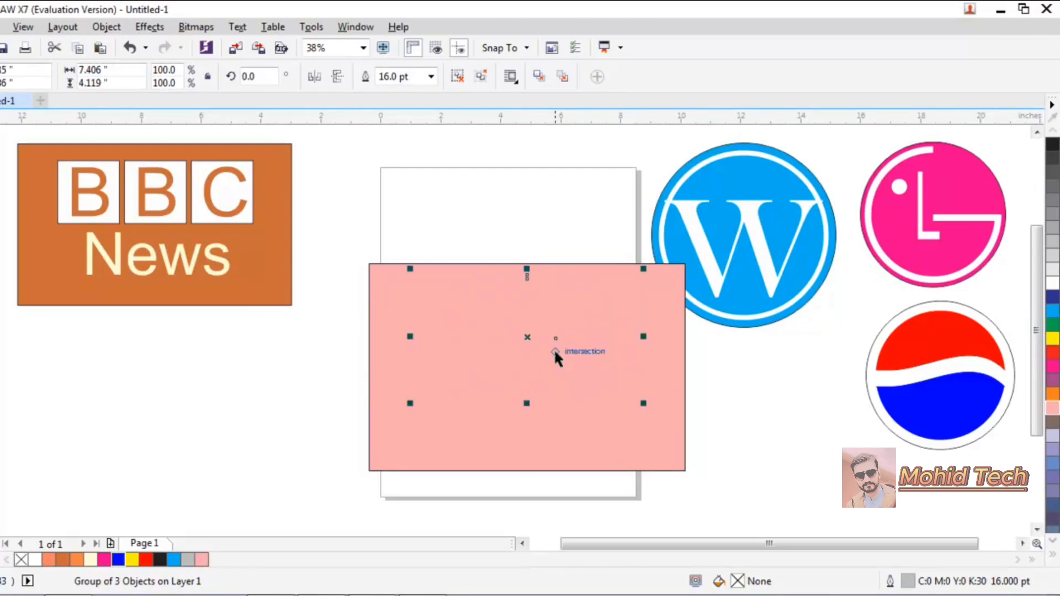
{"action": "right_click", "coordinate": [526, 338]}
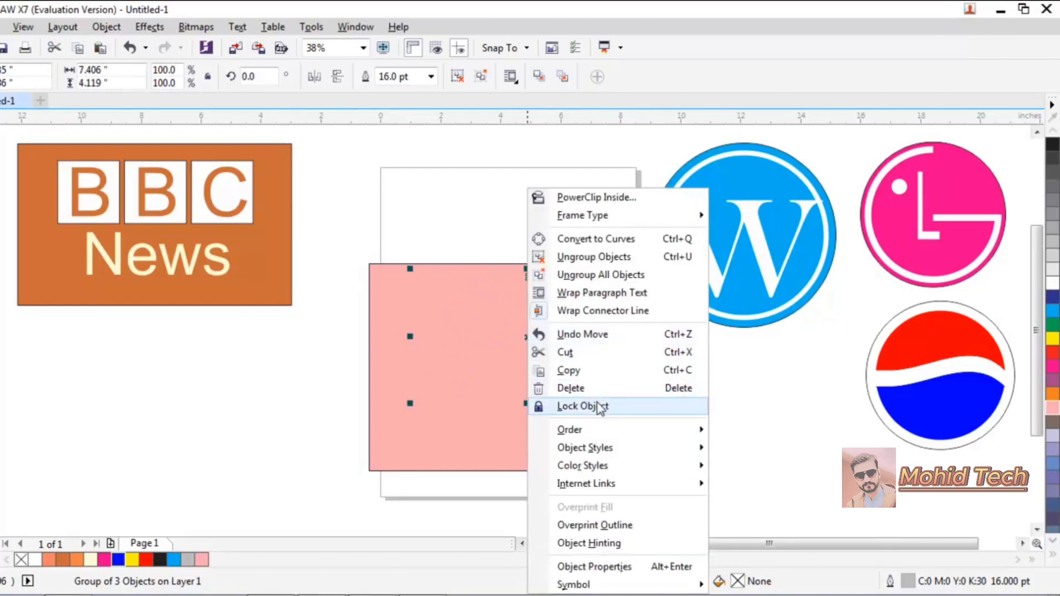
{"action": "mouse_move", "coordinate": [599, 429]}
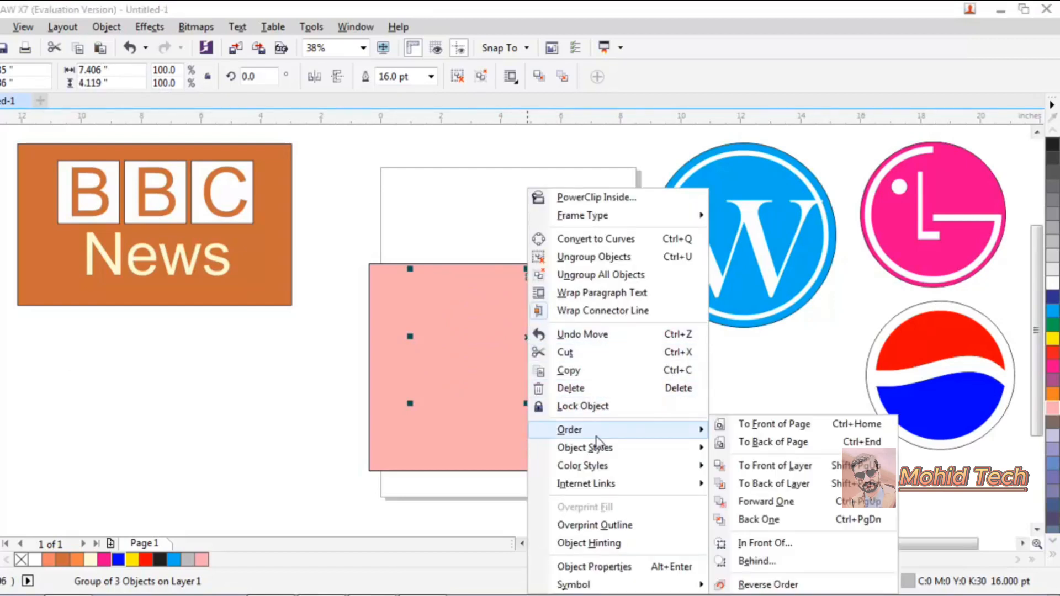
{"action": "left_click", "coordinate": [779, 426]}
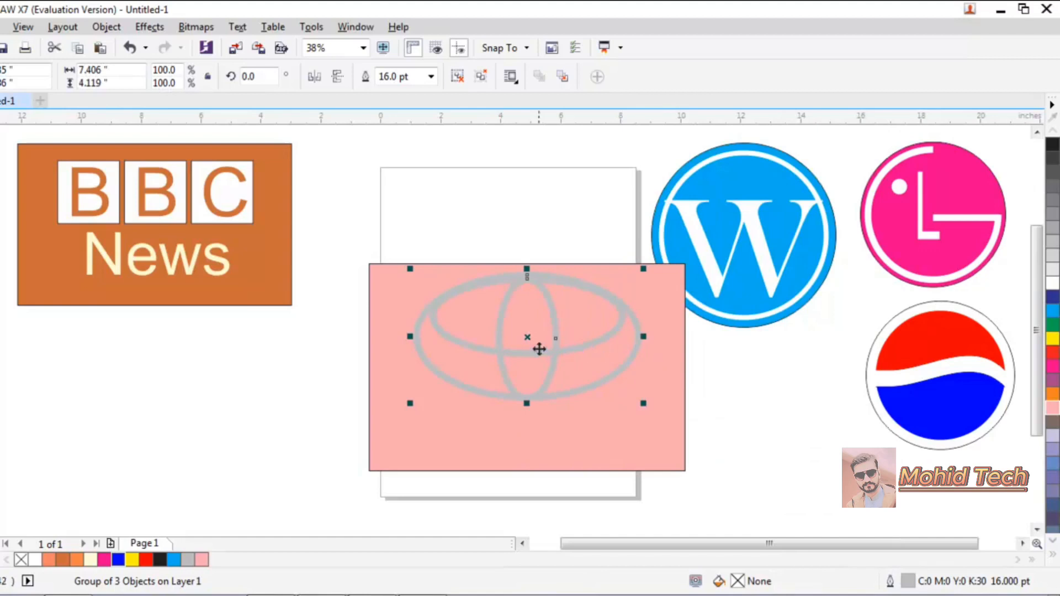
- Try a white fill on the background rectangle behind the ellipses, and settle on black
{"action": "left_click", "coordinate": [659, 433]}
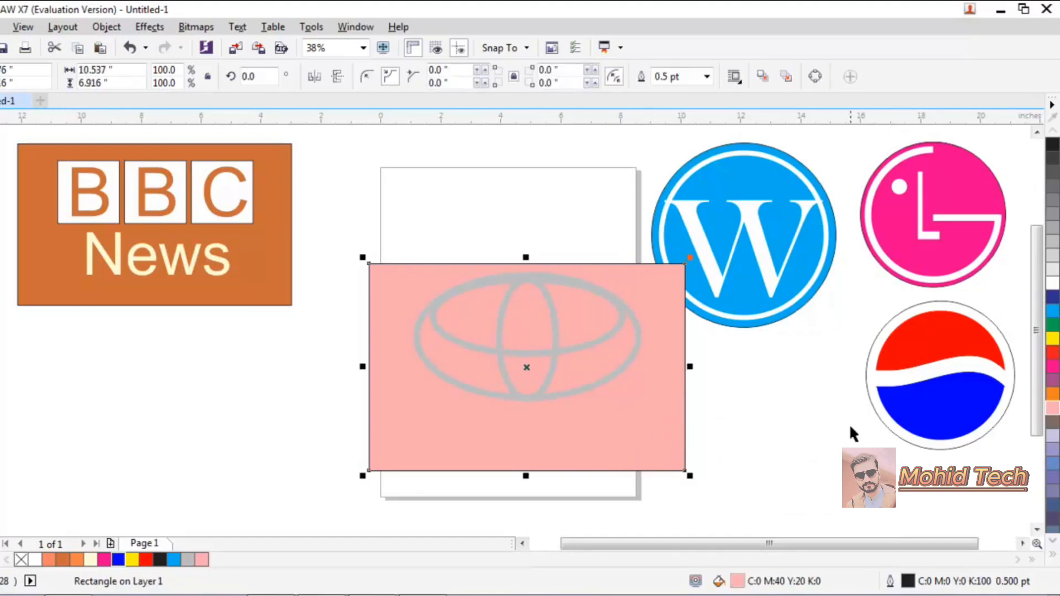
{"action": "left_click", "coordinate": [1053, 285]}
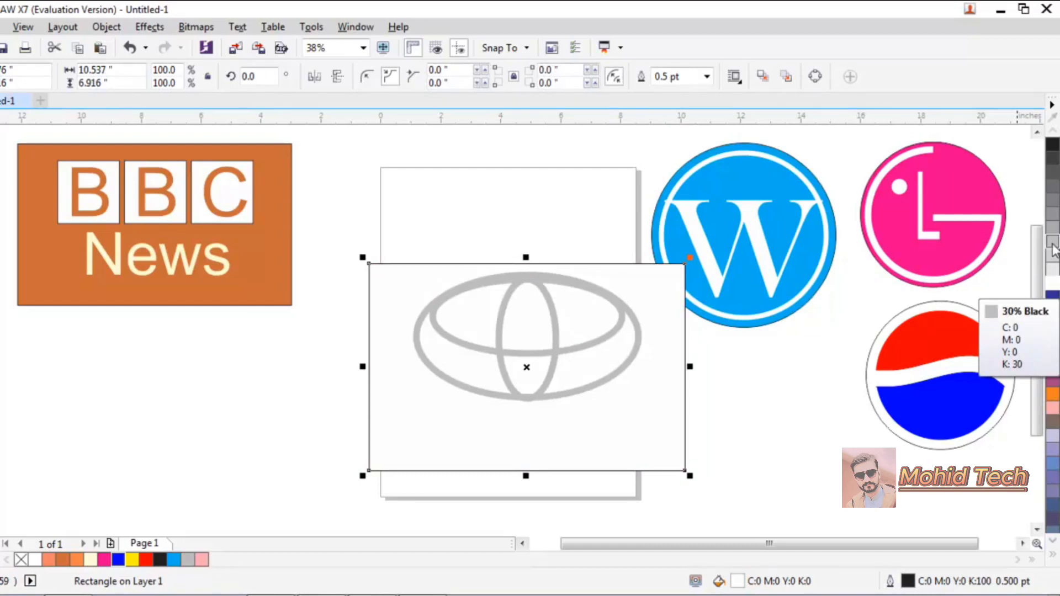
{"action": "left_click", "coordinate": [1051, 155]}
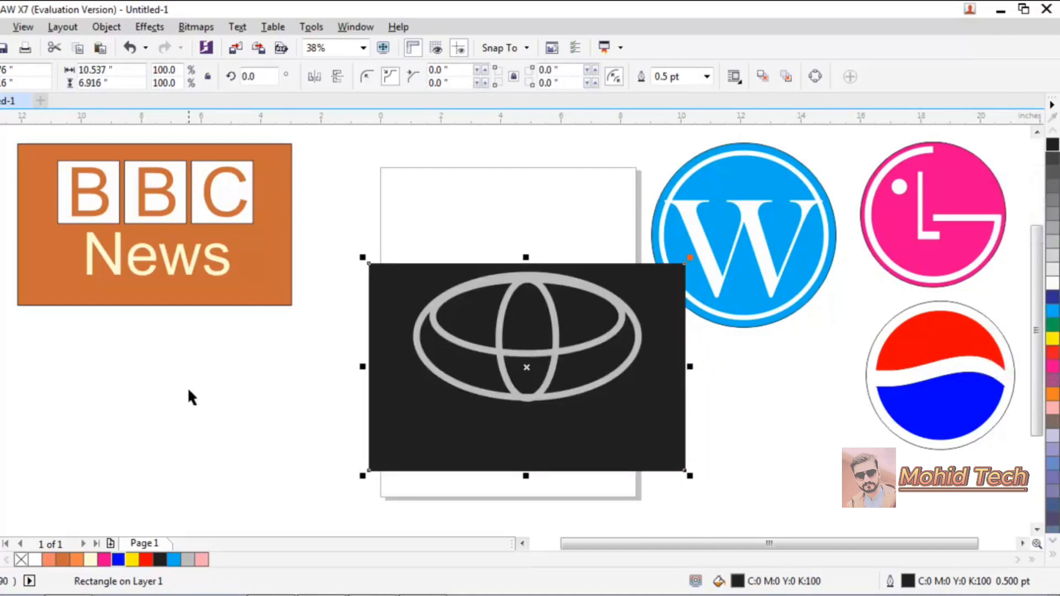
- Add the text TOYOTA in 24 pt Arial on the black rectangle below the ellipses and colour it white
{"action": "key", "text": "F8"}
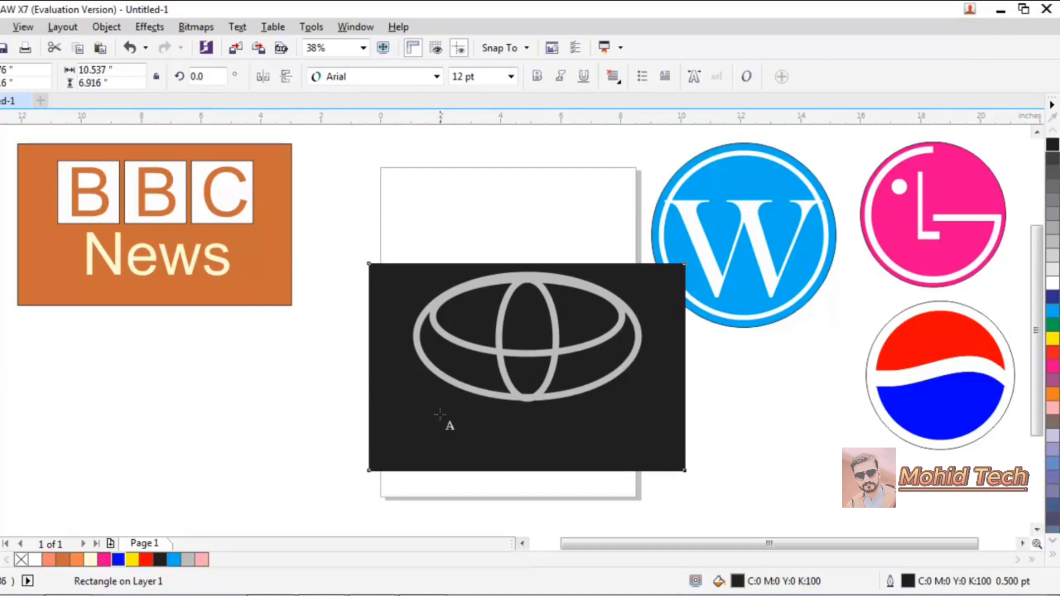
{"action": "left_click", "coordinate": [472, 435]}
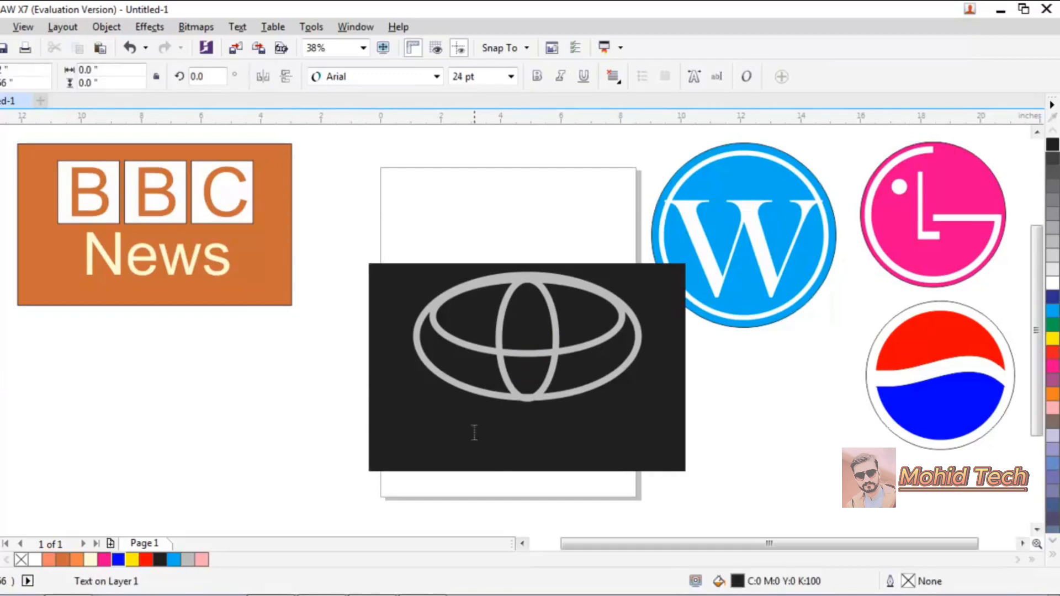
{"action": "type", "text": "T"}
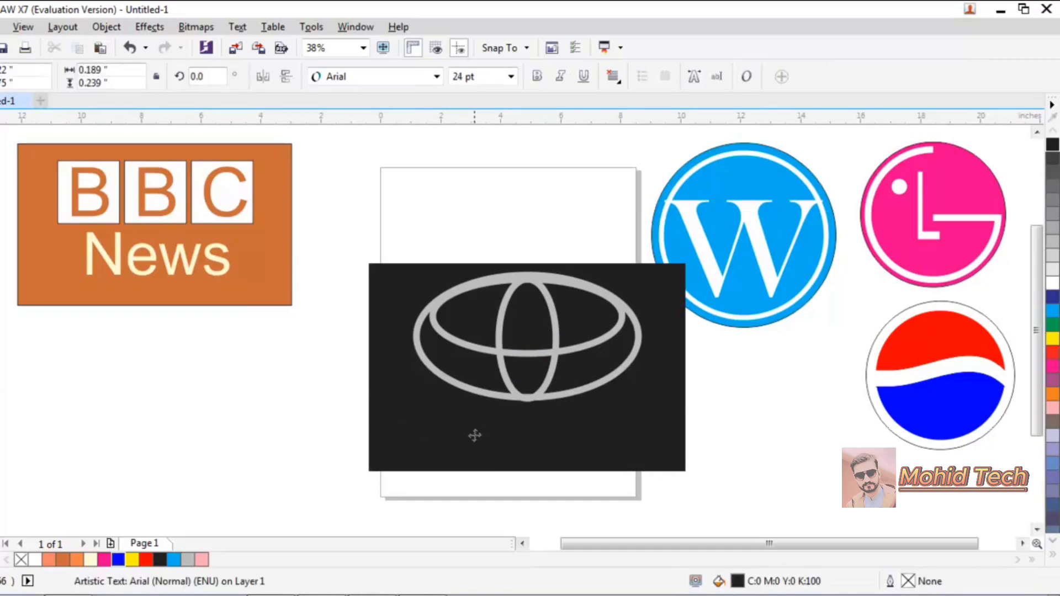
{"action": "type", "text": "OYOTA"}
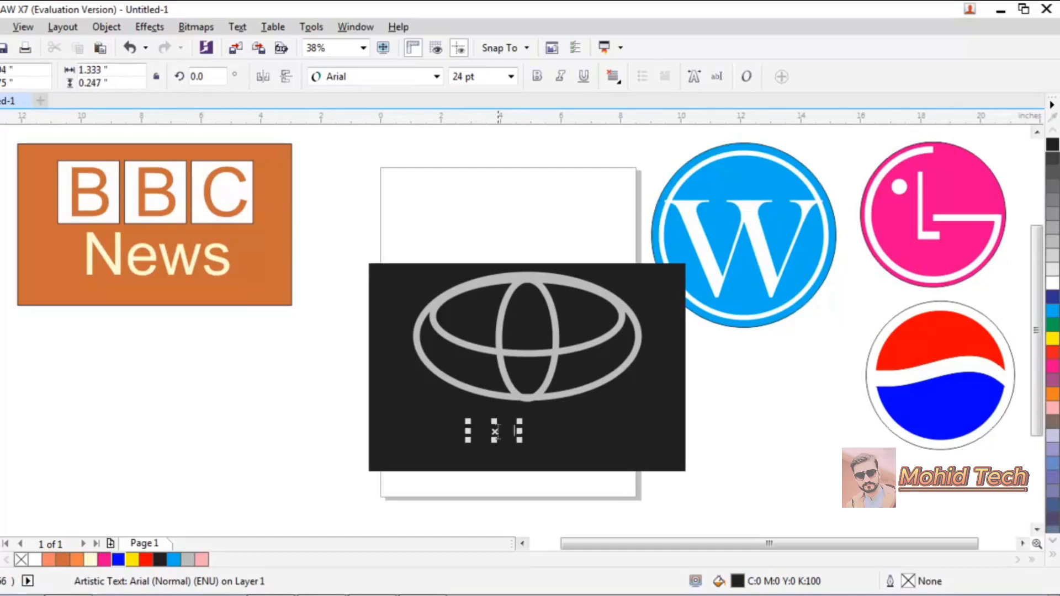
{"action": "double_click", "coordinate": [500, 433]}
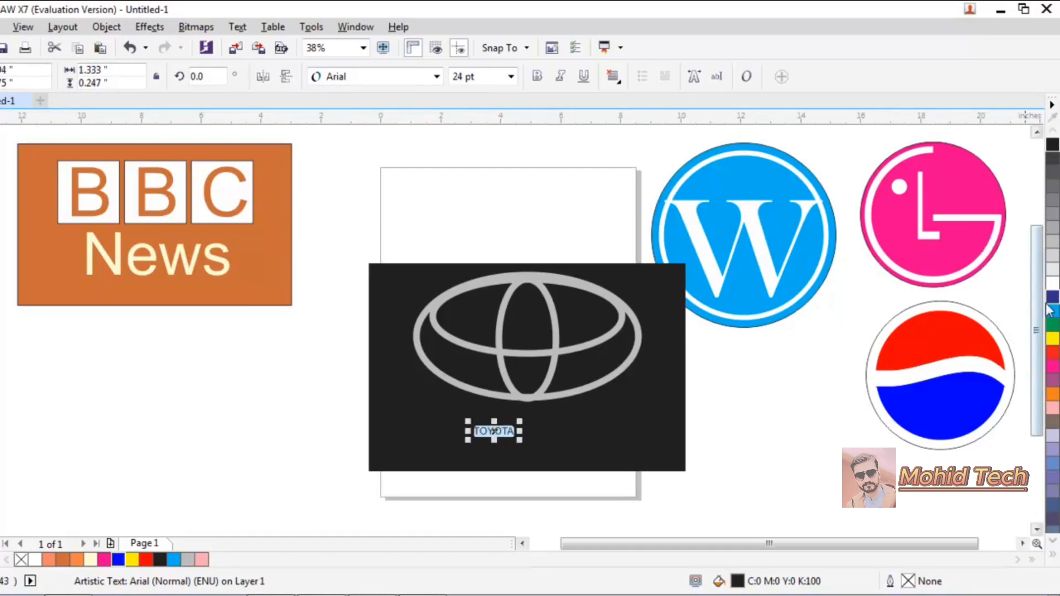
{"action": "left_click", "coordinate": [1053, 282]}
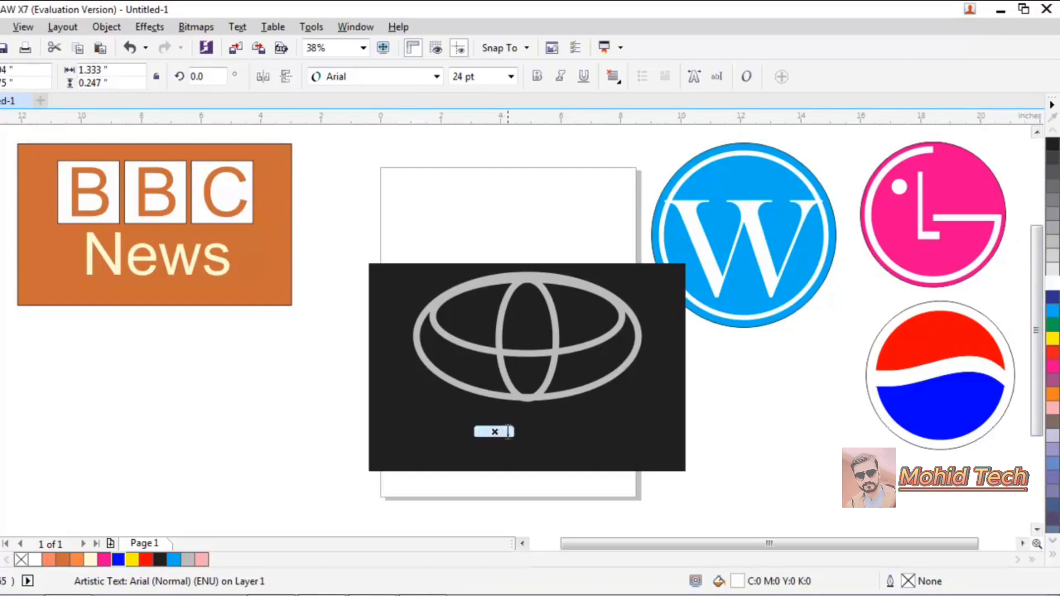
- Enlarge the TOYOTA text to about 7 inches wide and centre it beneath the ellipses inside the black rectangle
{"action": "left_click", "coordinate": [497, 432]}
{"action": "left_click_drag", "start_coordinate": [498, 432], "coordinate": [692, 473]}
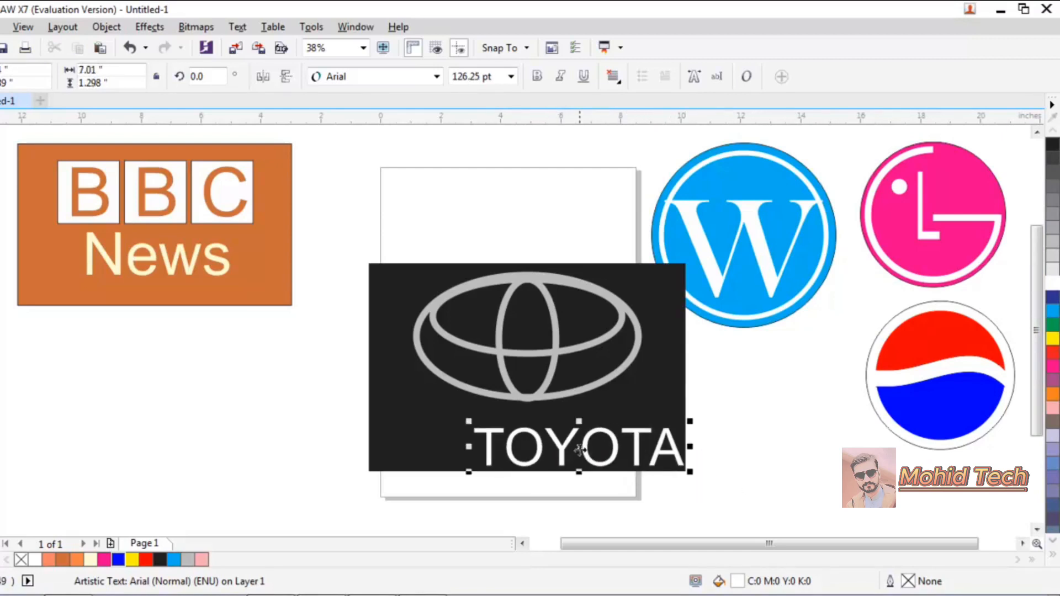
{"action": "left_click_drag", "start_coordinate": [579, 448], "coordinate": [529, 439]}
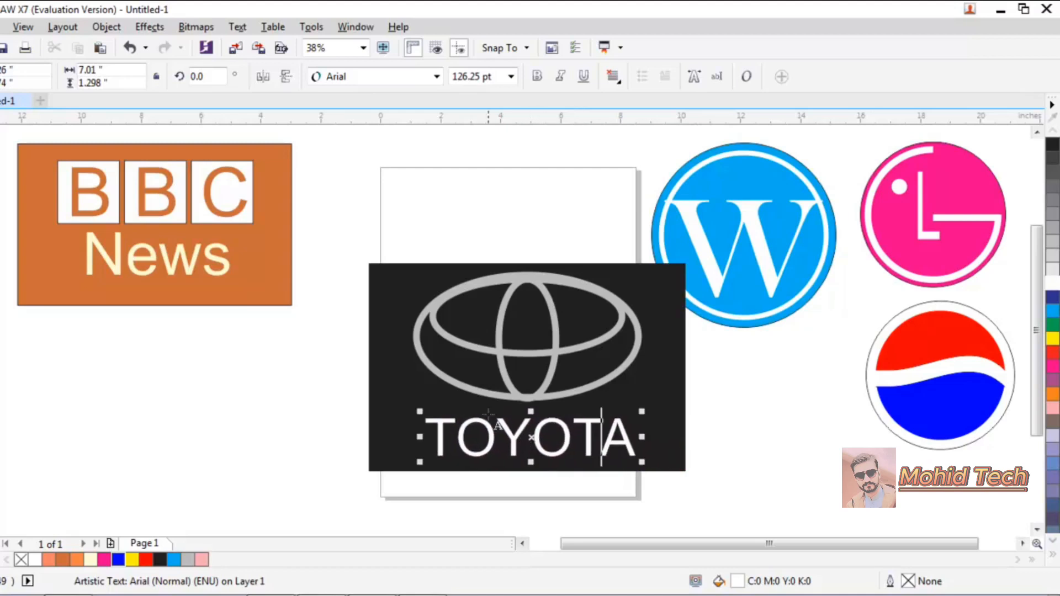
{"action": "left_click", "coordinate": [440, 210]}
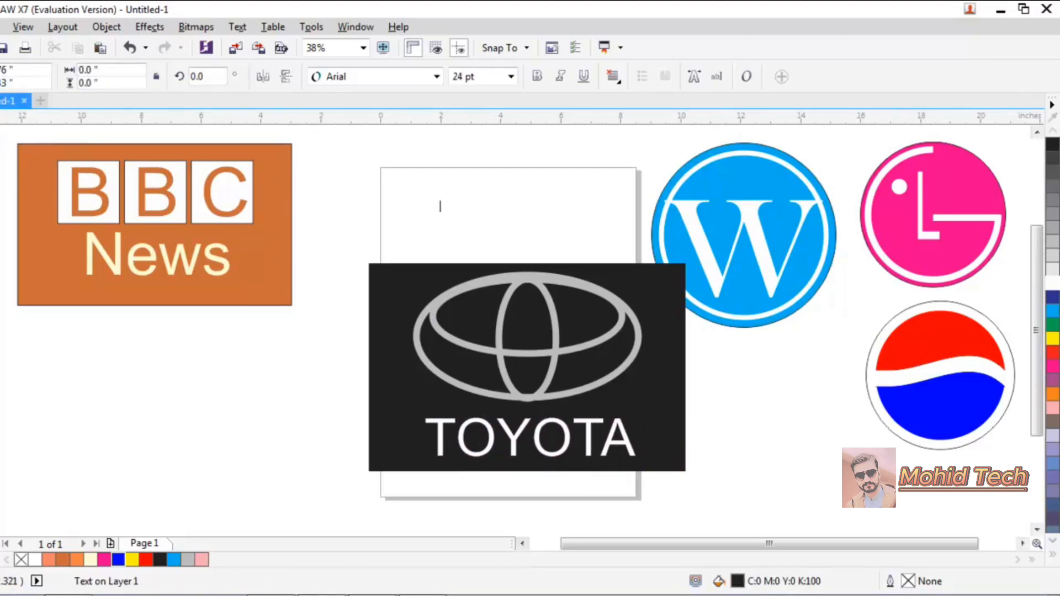
{"action": "left_click", "coordinate": [1, 108]}
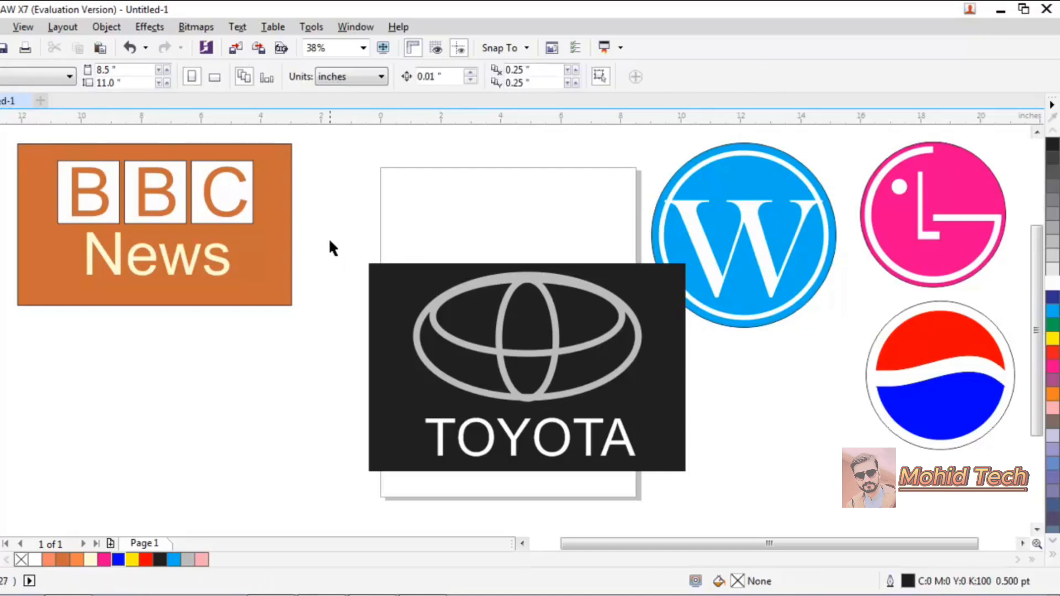
- Group the black rectangle, ellipses and TOYOTA text, and move the finished logo off the page below the BBC News logo
{"action": "left_click_drag", "start_coordinate": [332, 239], "coordinate": [702, 491]}
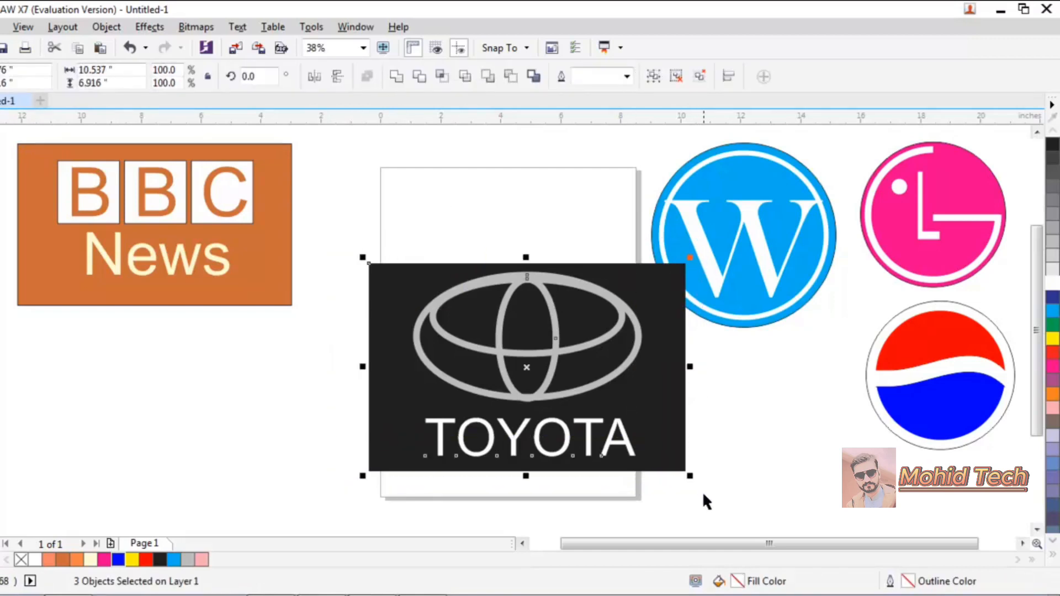
{"action": "left_click", "coordinate": [654, 78]}
{"action": "left_click_drag", "start_coordinate": [537, 371], "coordinate": [153, 422]}
{"action": "left_click", "coordinate": [524, 379]}
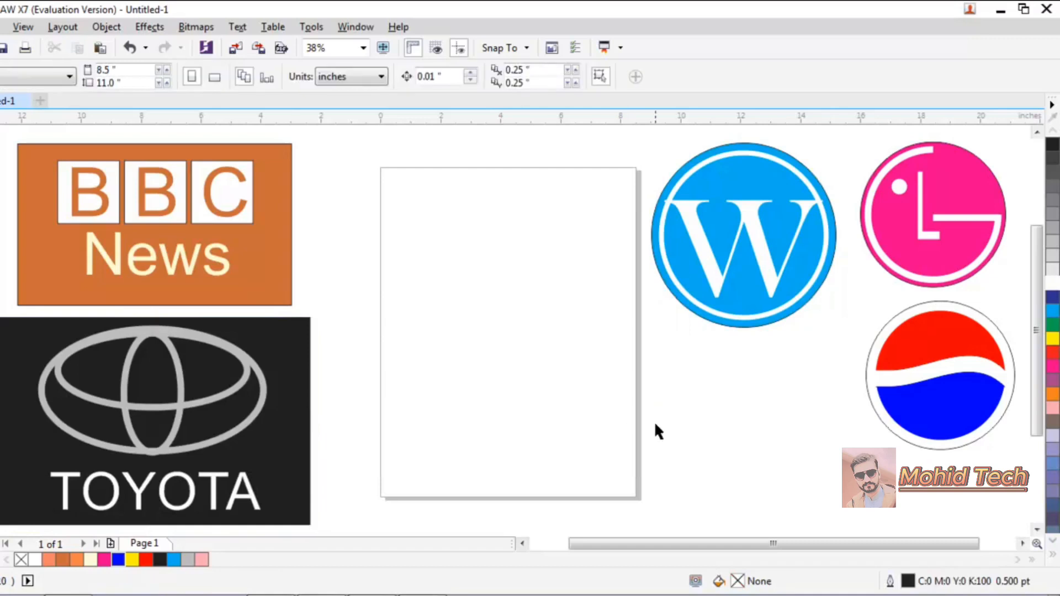